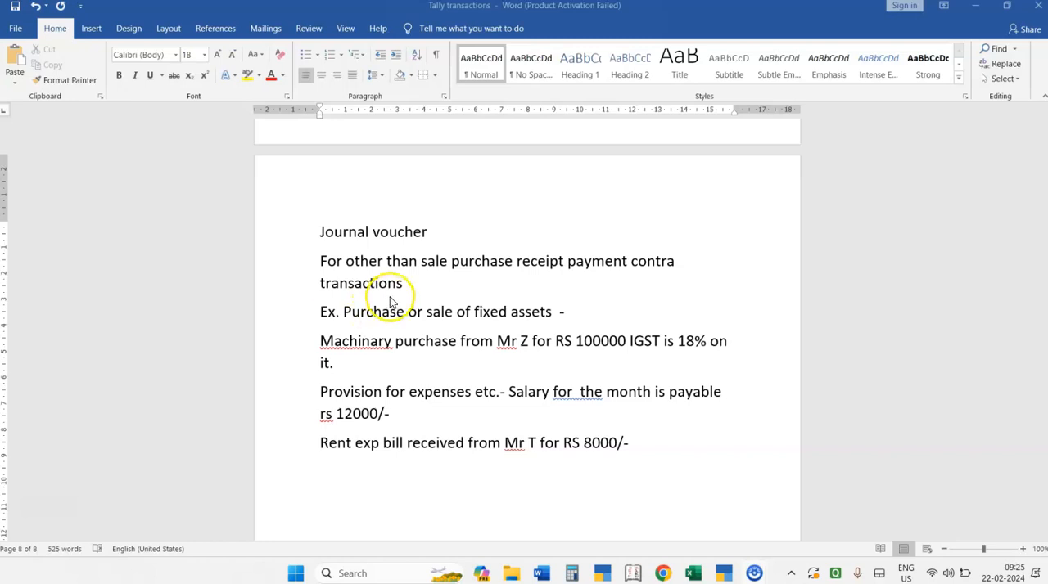
- Read the journal voucher notes, covering their purpose and the example transactions for fixed assets, salary provision and rent
left_click(442, 283)
key("Up")
key("Up")
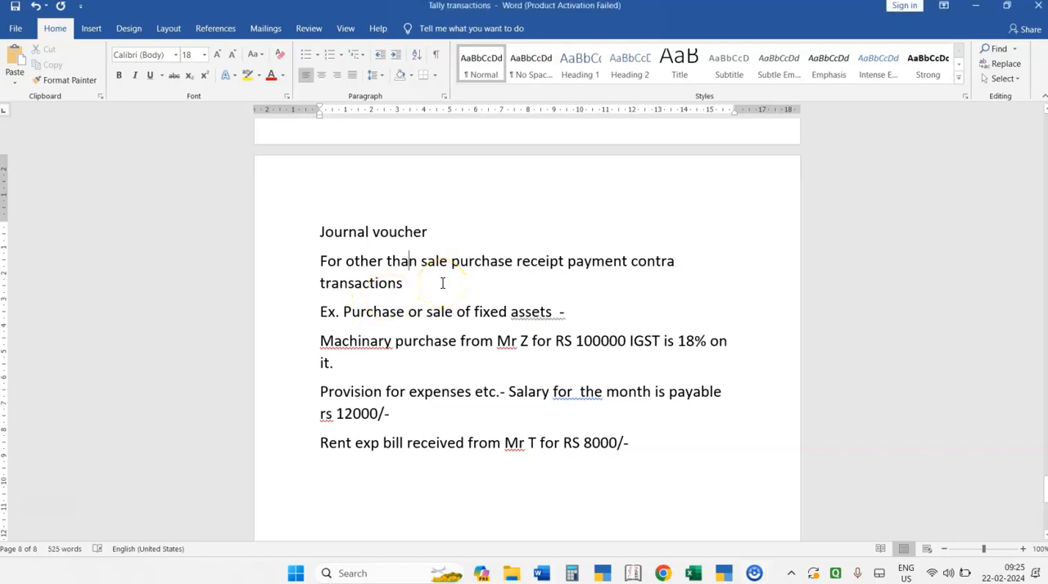
key("Right")
key("Right")
key("Down")
key("Down")
key("Down")
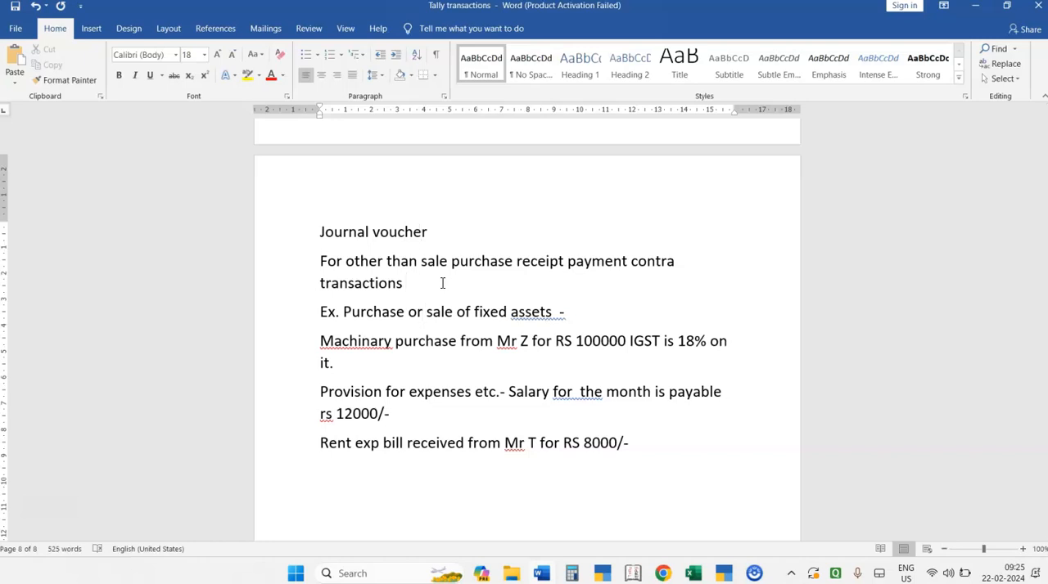
key("Up")
key("Down")
key("Down")
key("Up")
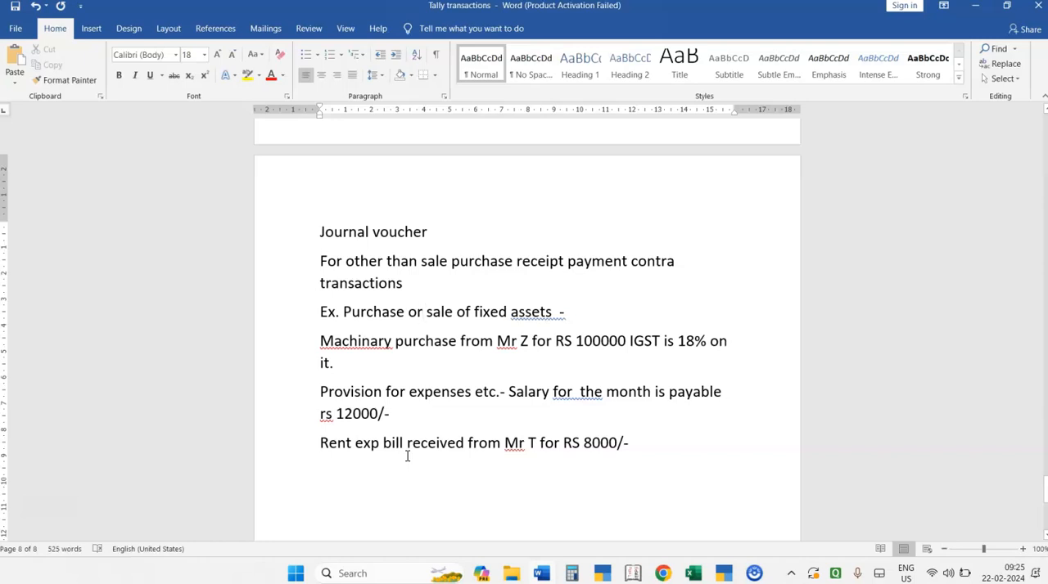
- Switch to TallyPrime and start a journal voucher dated 1-Apr-23
key("alt+Tab")
key("alt+Tab")
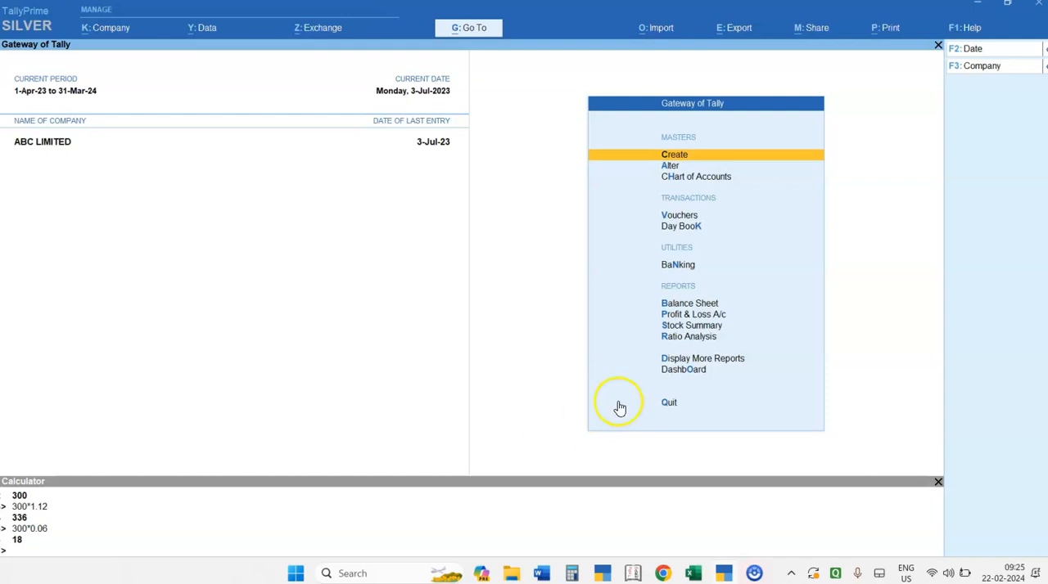
left_click(669, 217)
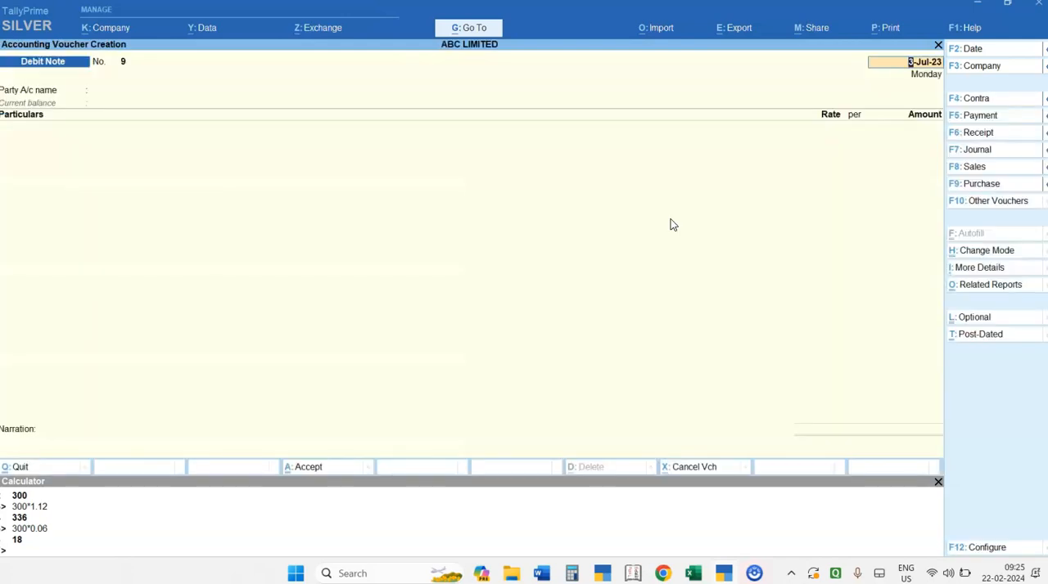
left_click(975, 150)
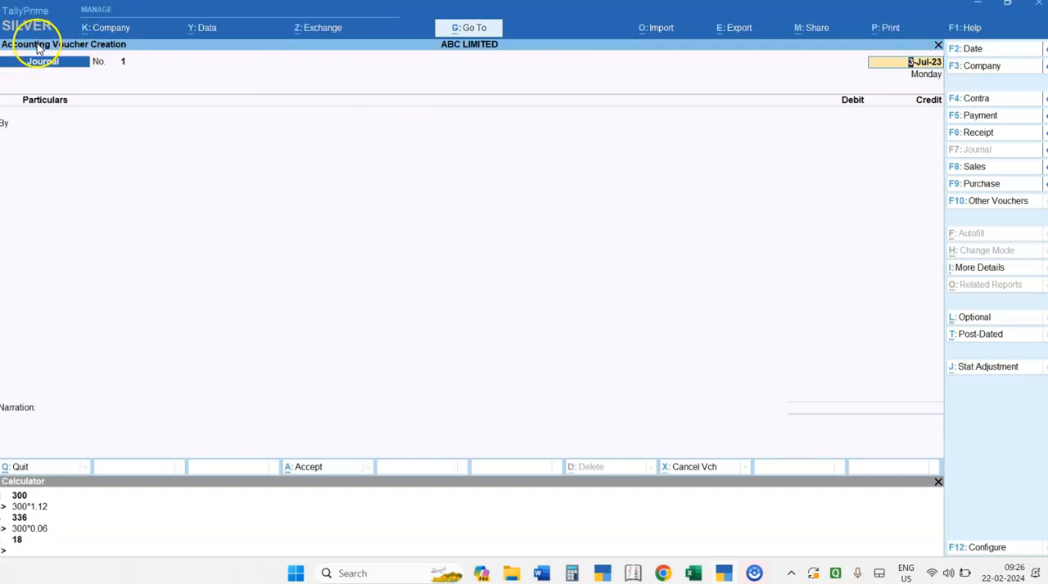
type("1.4")
key("Return")
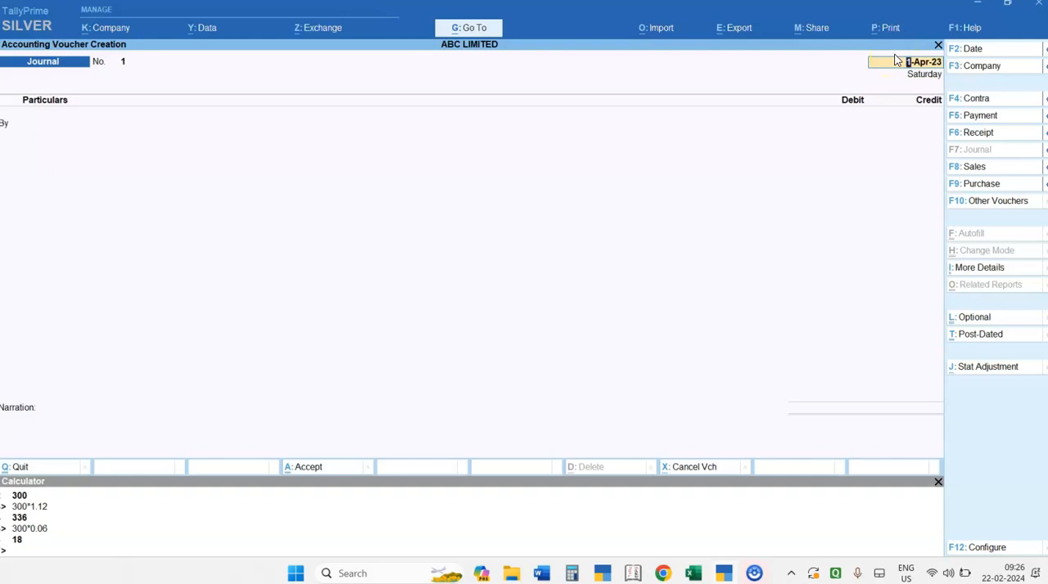
key("Return")
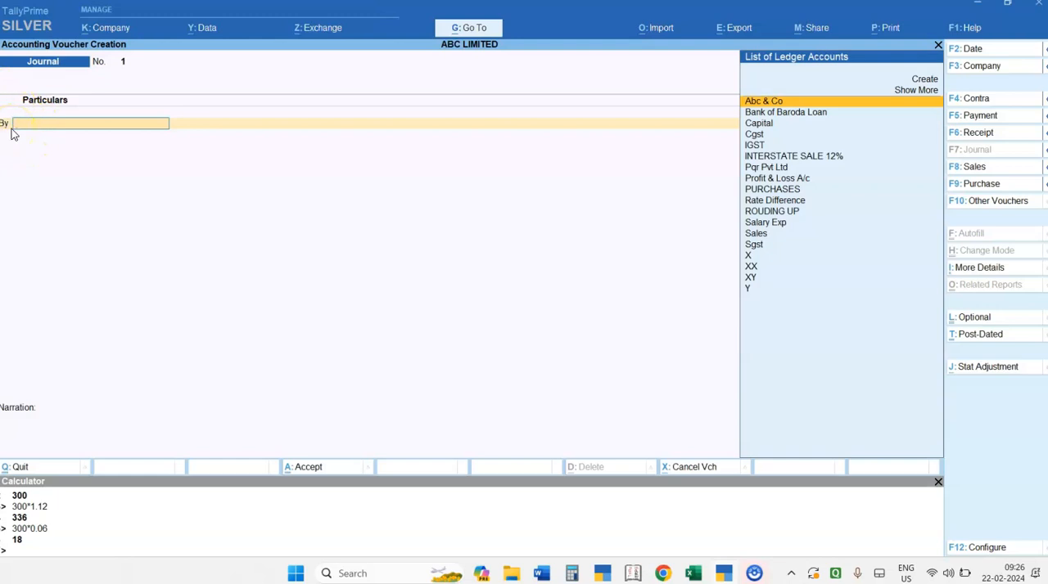
- Configure voucher entry to use Cr/Dr instead of To/By and return to the first particulars line
key("BackSpace")
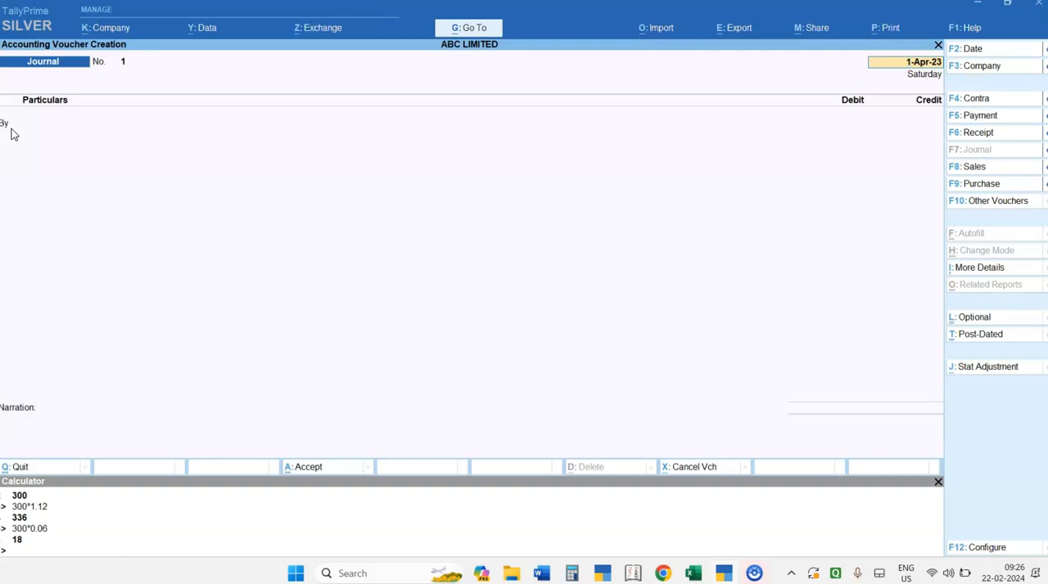
key("F12")
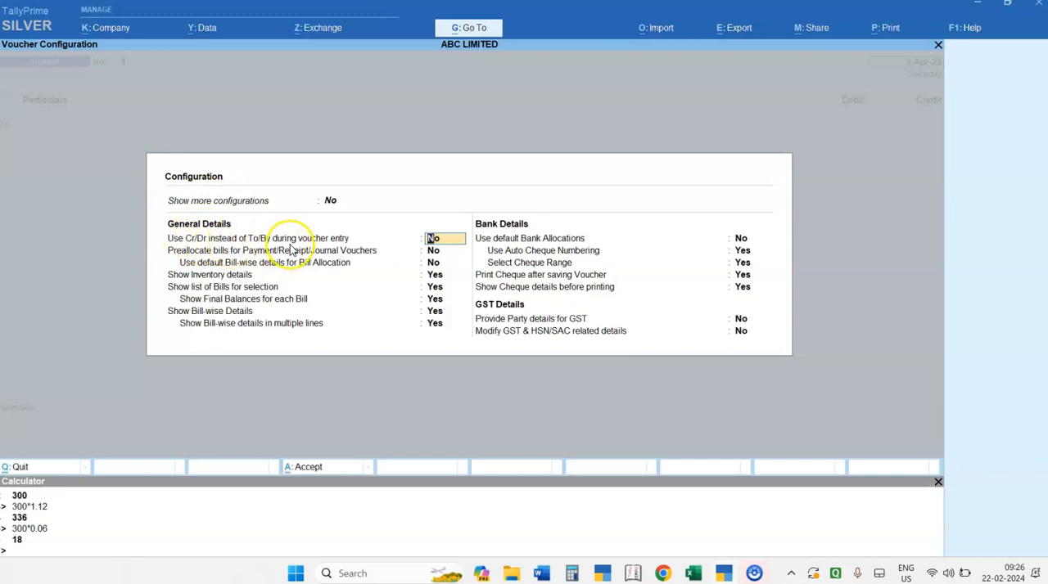
type("y")
key("Return")
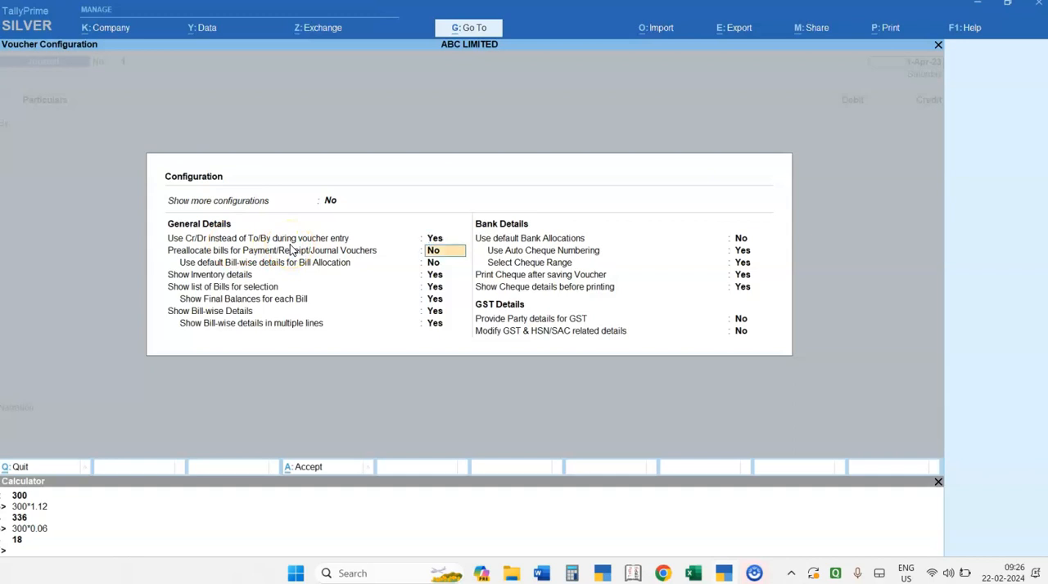
key("ctrl+a")
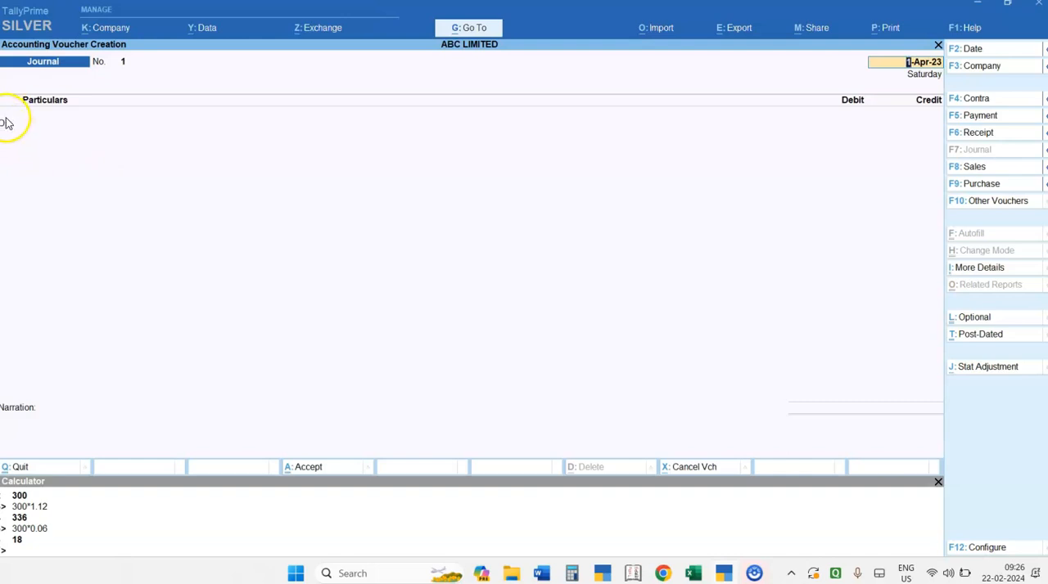
key("Return")
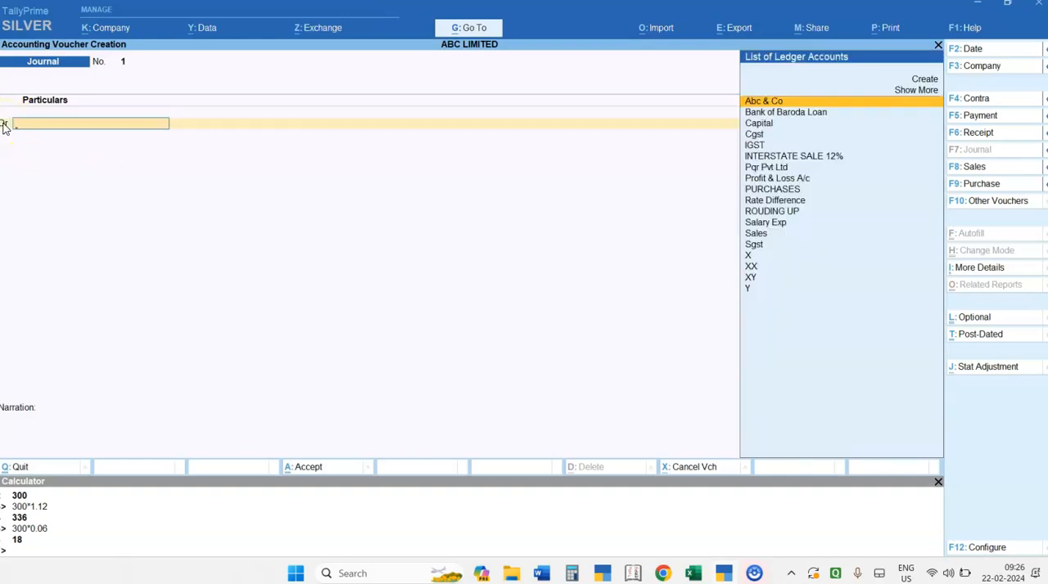
- Review the machinery purchase example in the Word notes and return to the voucher in TallyPrime
key("alt+Tab")
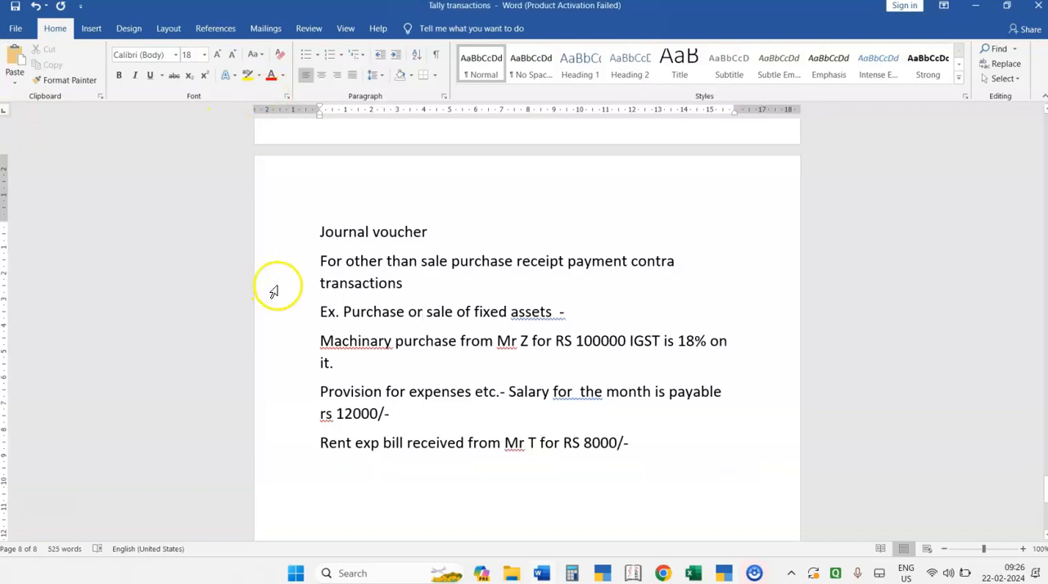
triple_click(413, 347)
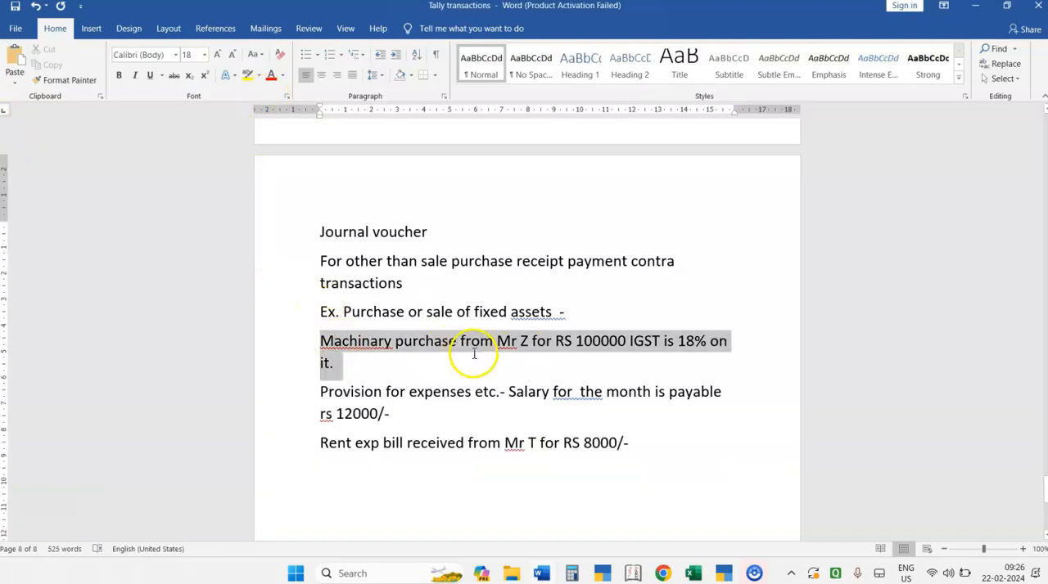
left_click(543, 366)
left_click(626, 347)
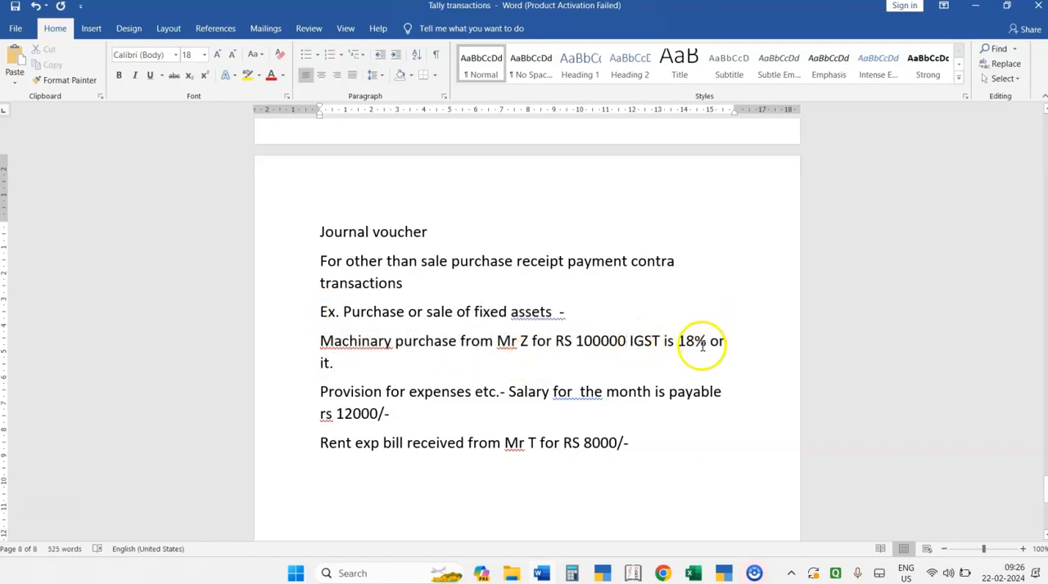
left_click(552, 369)
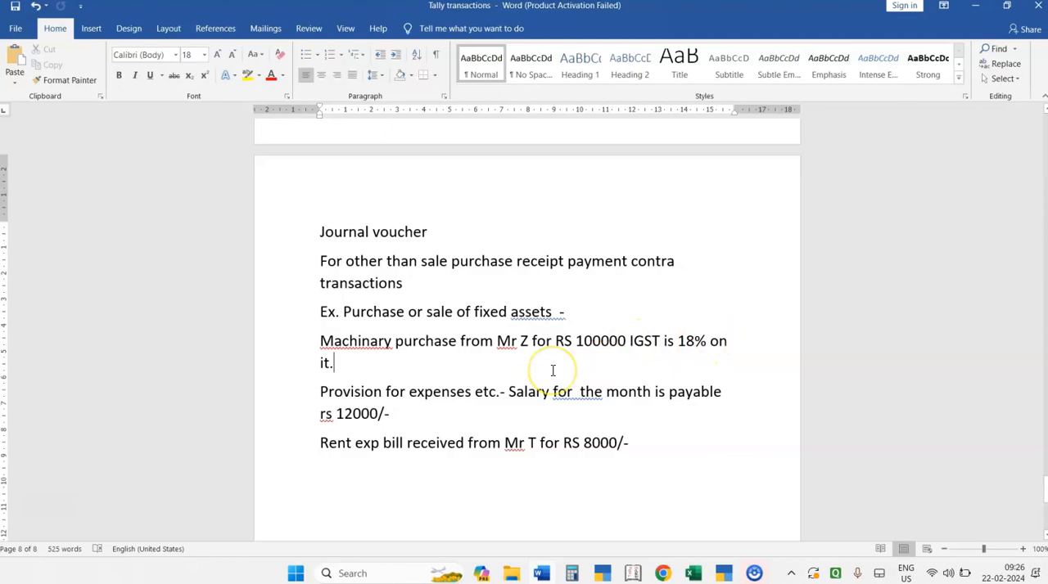
key("alt+Tab")
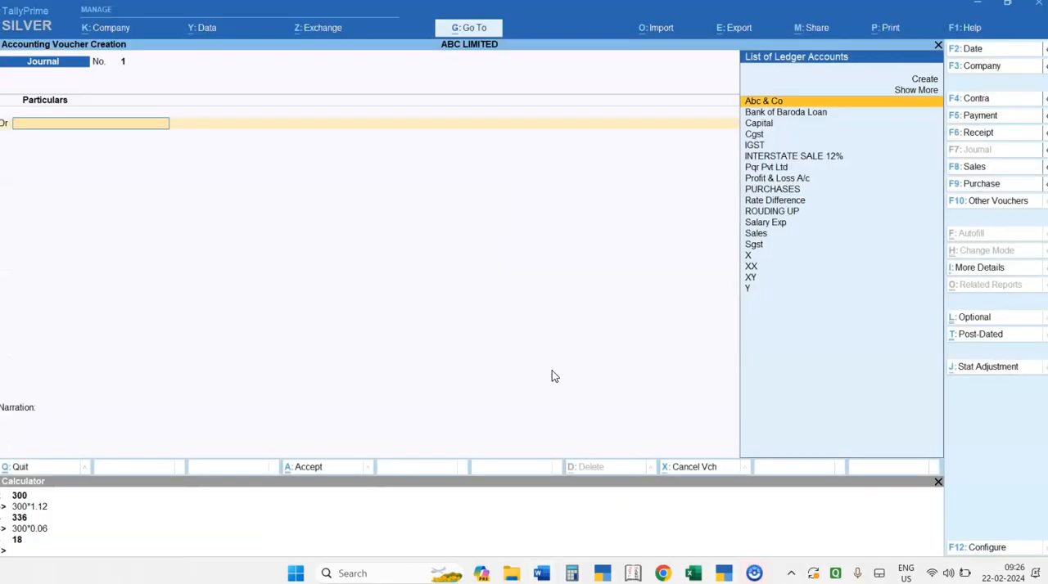
key("alt")
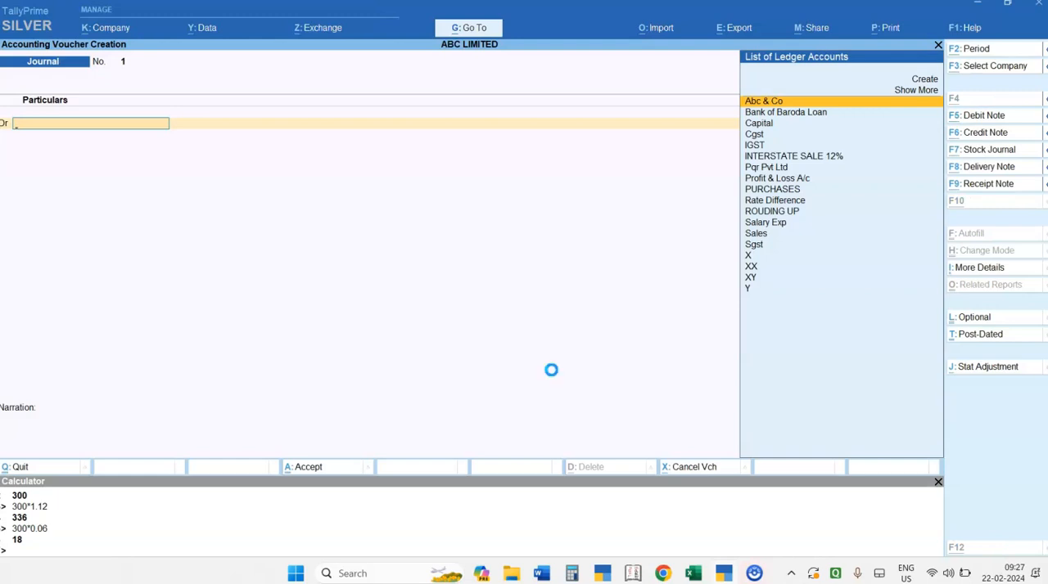
key("alt+c")
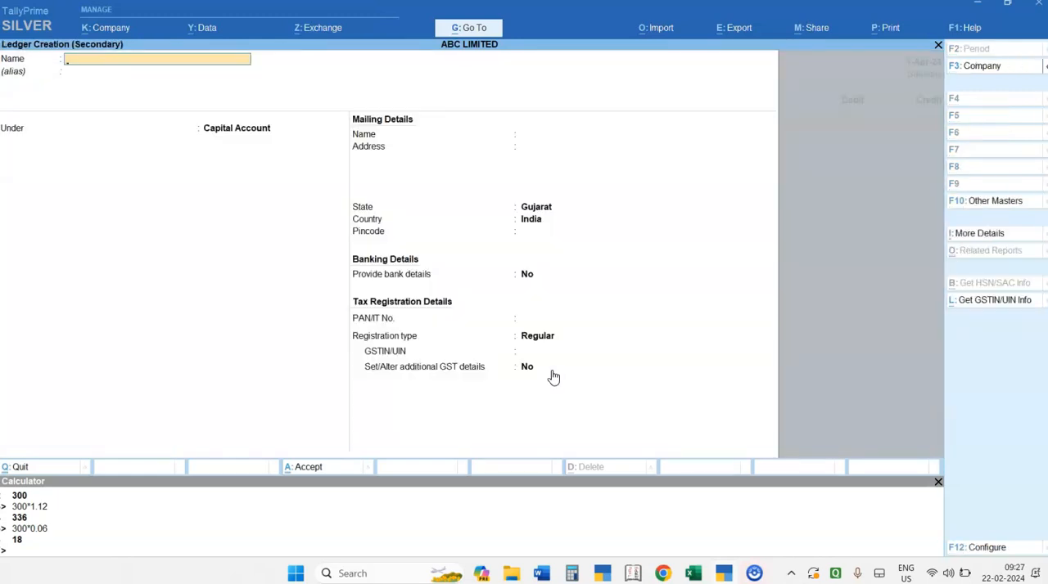
key("Escape")
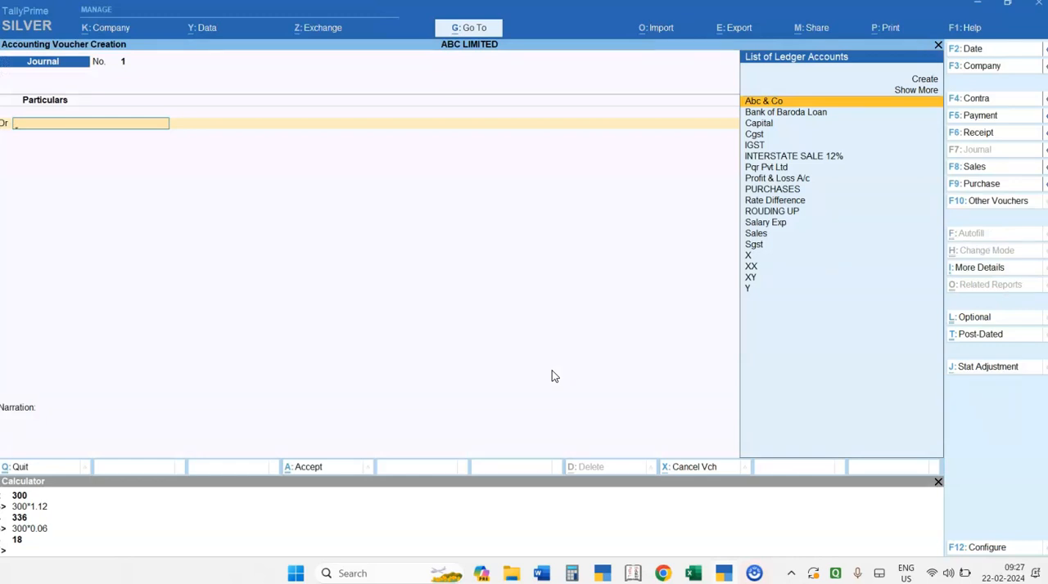
- Create a new ledger named Machinary under the Fixed Assets group from the voucher's debit line
key("alt+c")
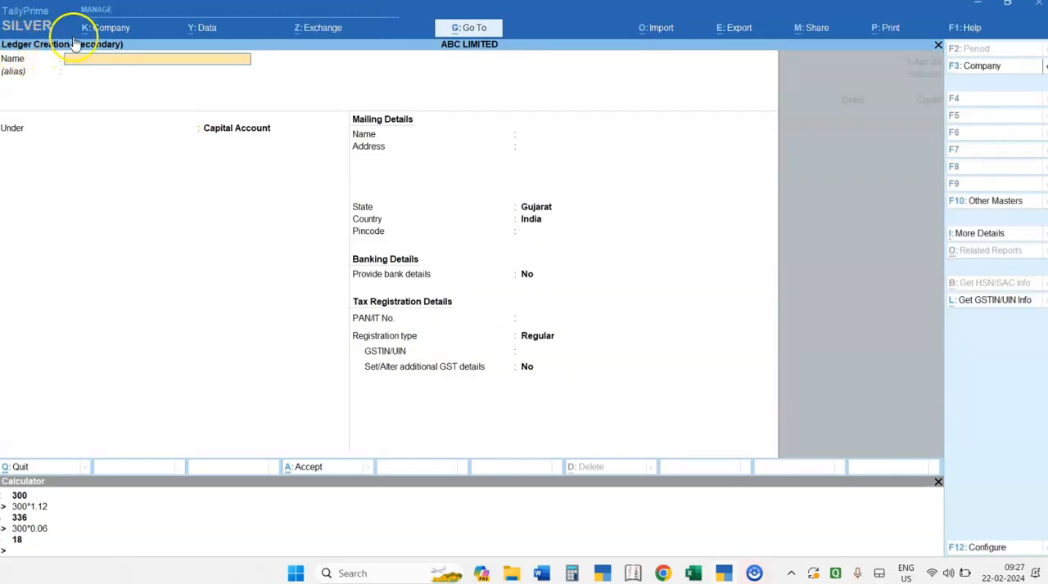
type("Machinary")
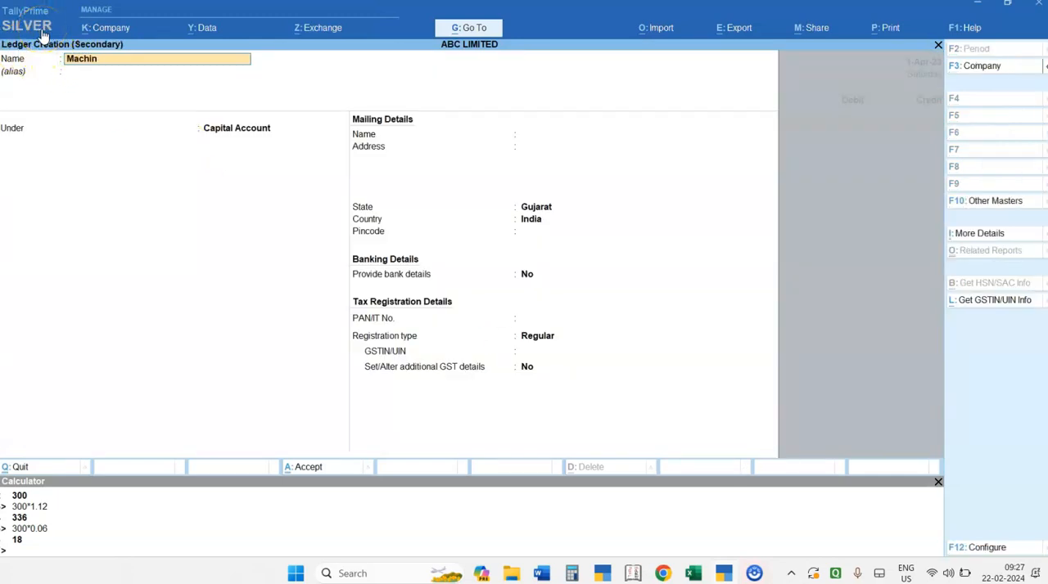
key("Return")
key("Return")
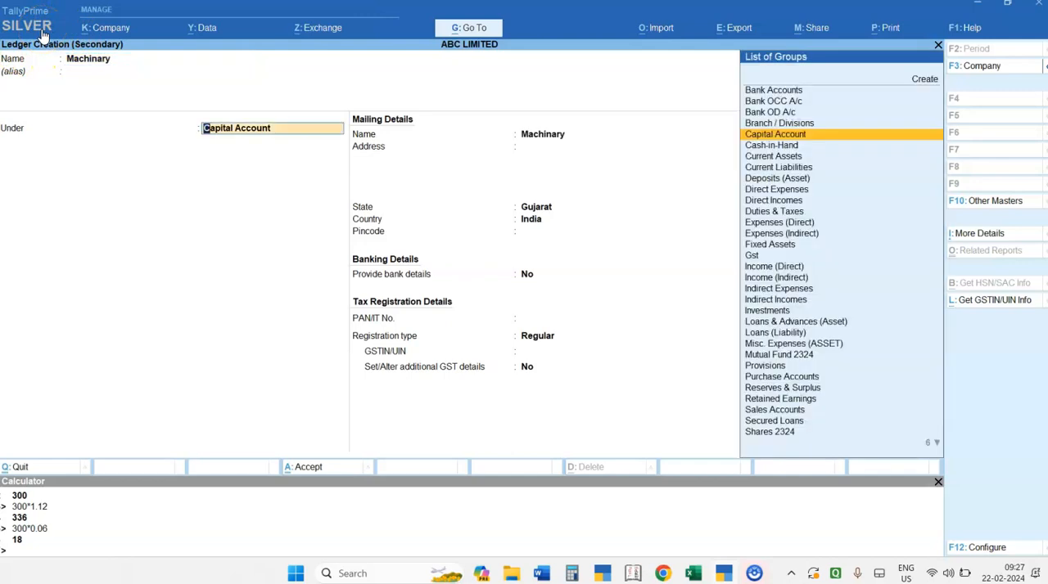
type("fi")
key("BackSpace")
key("BackSpace")
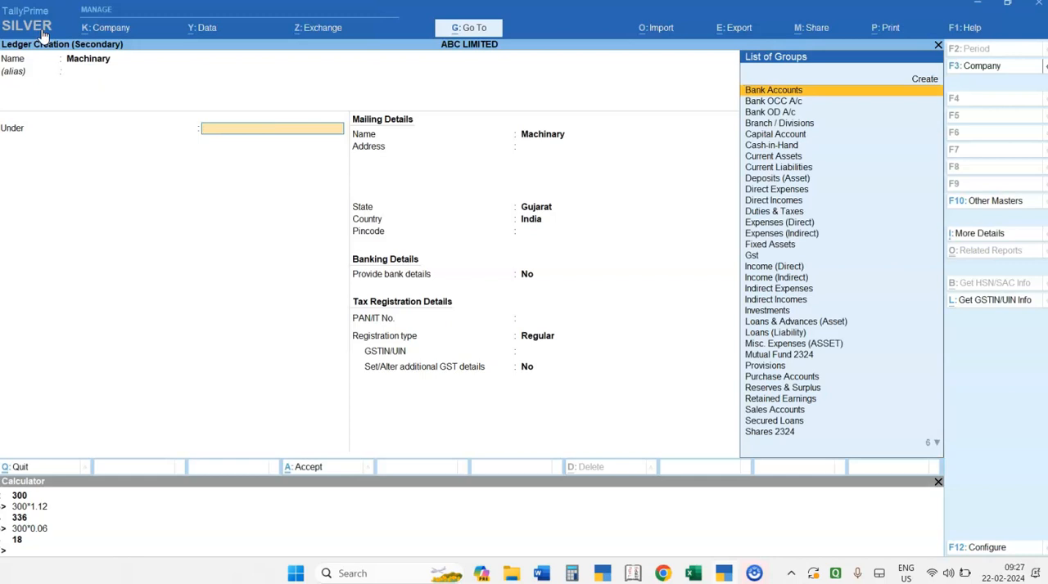
type("fi")
key("Return")
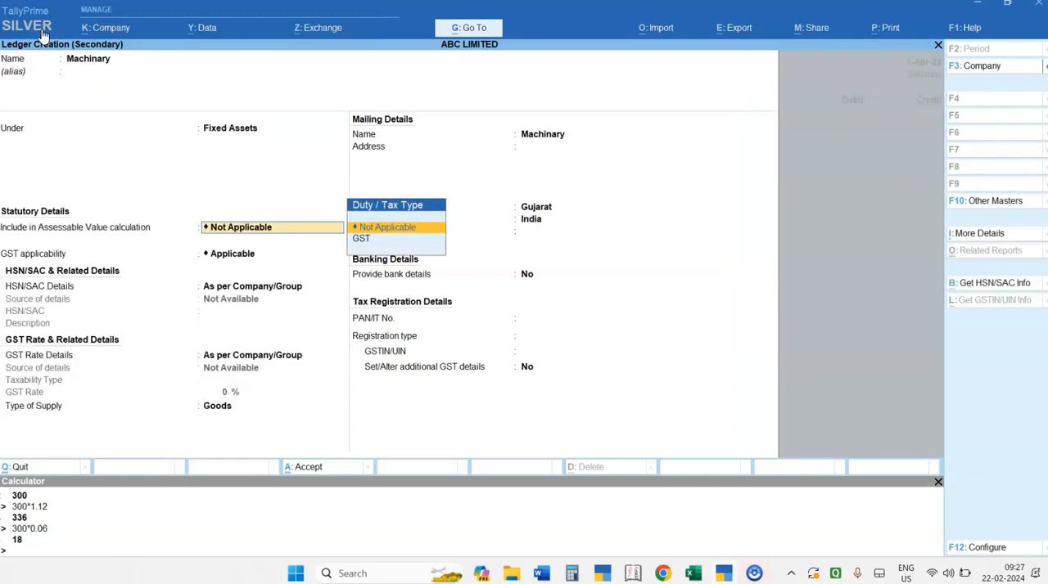
- Keep GST applicable with HSN/SAC and rate details as per company/group, and save the Machinary ledger
key("Return")
key("Return")
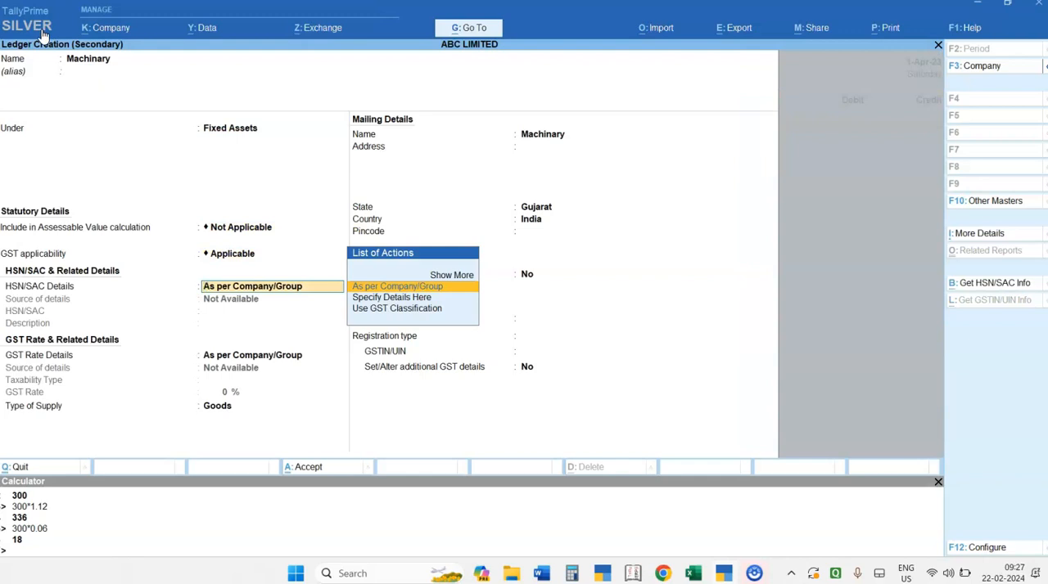
key("BackSpace")
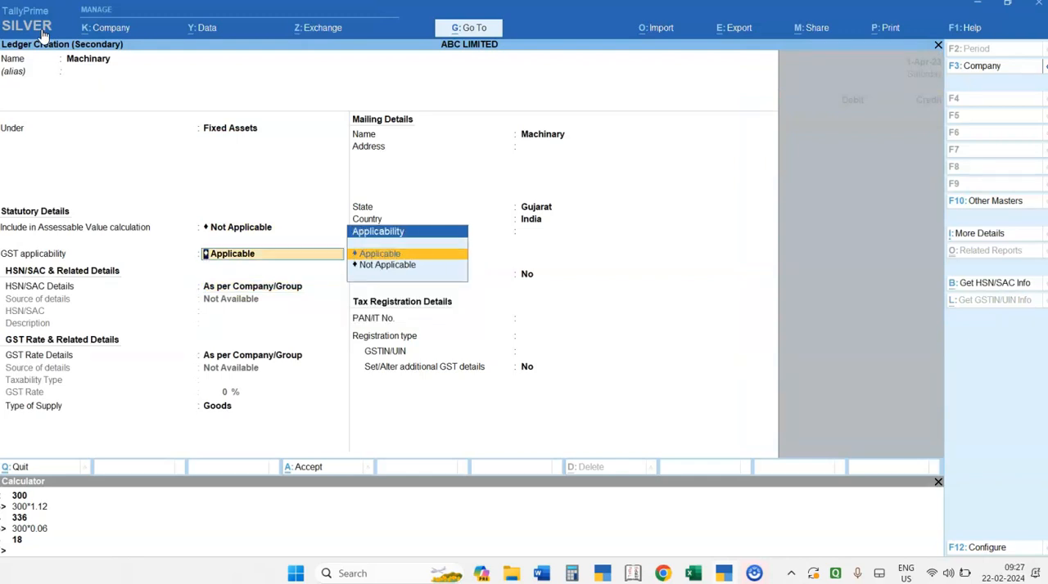
key("Return")
key("Return")
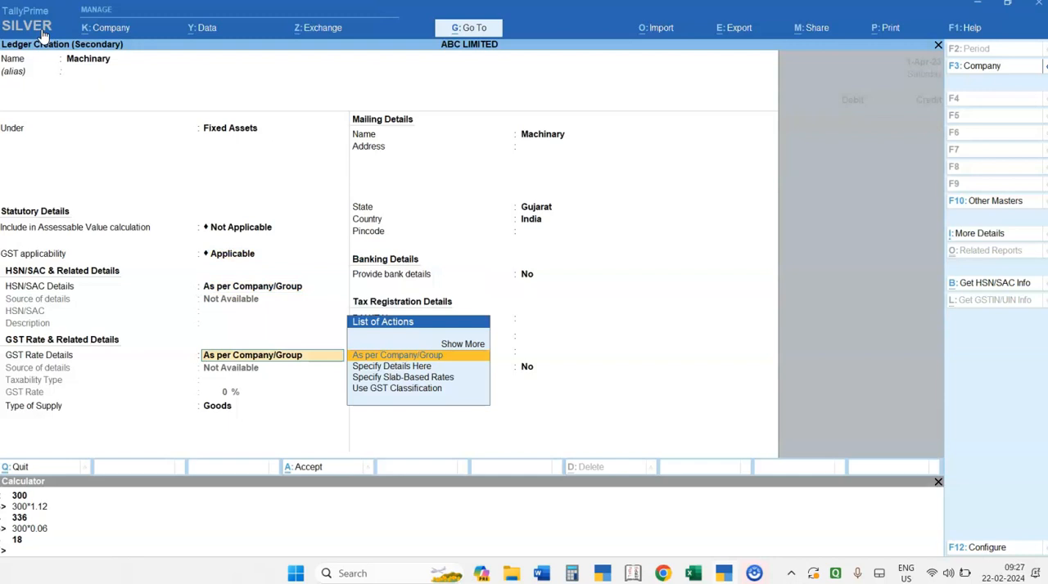
key("Return")
key("Return")
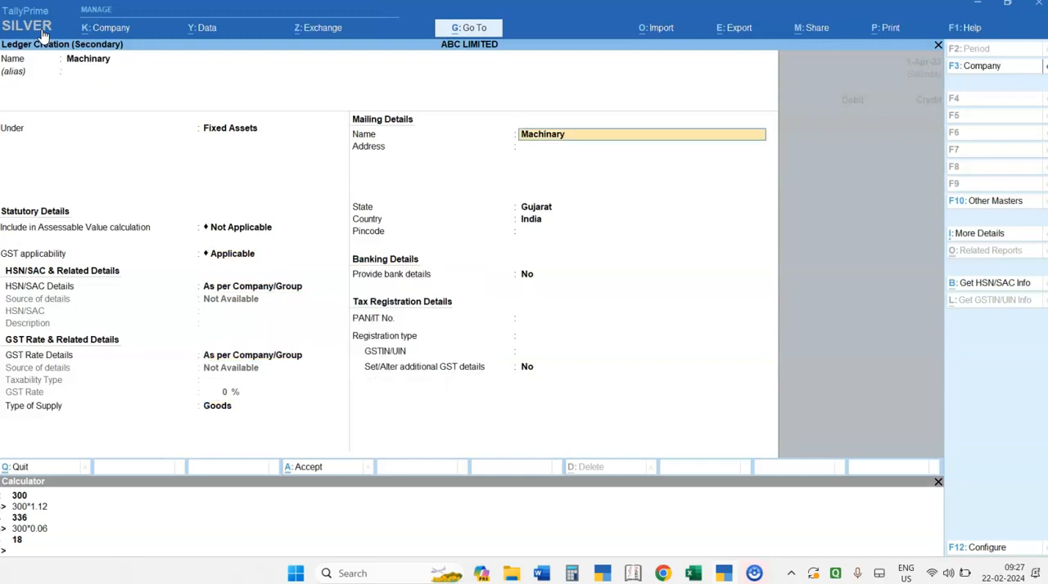
key("ctrl+a")
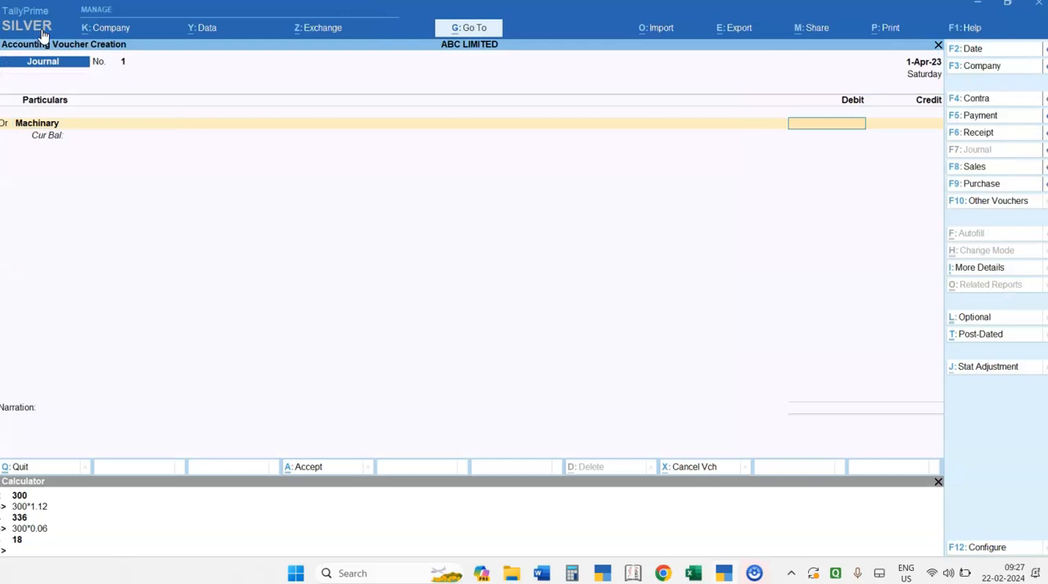
- Set the debit amount of the Machinary line to 1,00,000
type("1,00,00")
type("0000")
key("Return")
- Add a second debit line to the journal voucher for the IGST ledger with an amount of 18,000
type("d")
key("Return")
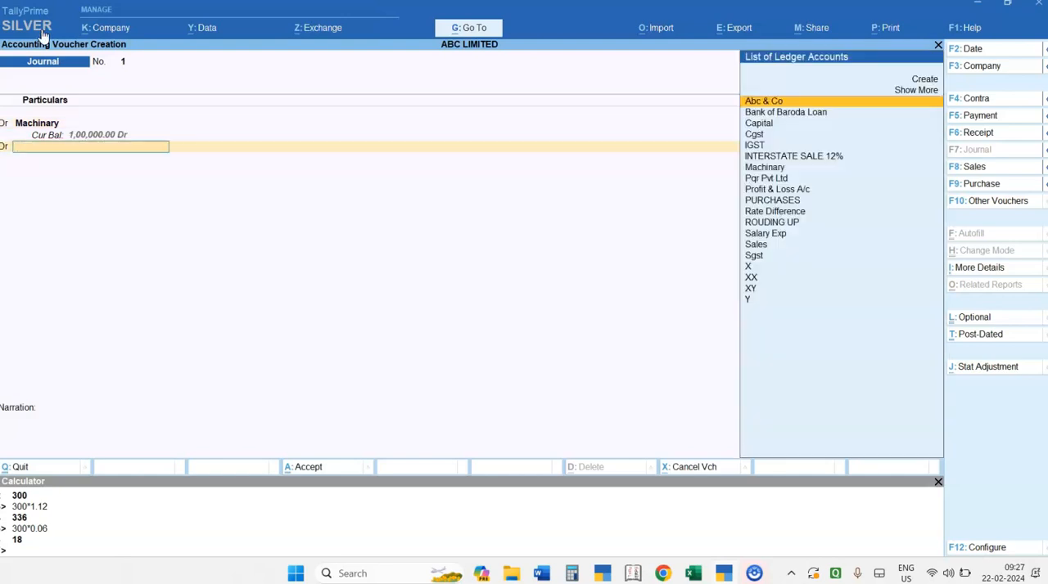
key("Down")
key("Down")
key("Down")
key("Down")
key("Down")
key("Down")
key("Down")
key("Down")
key("Up")
key("Up")
key("Up")
key("Up")
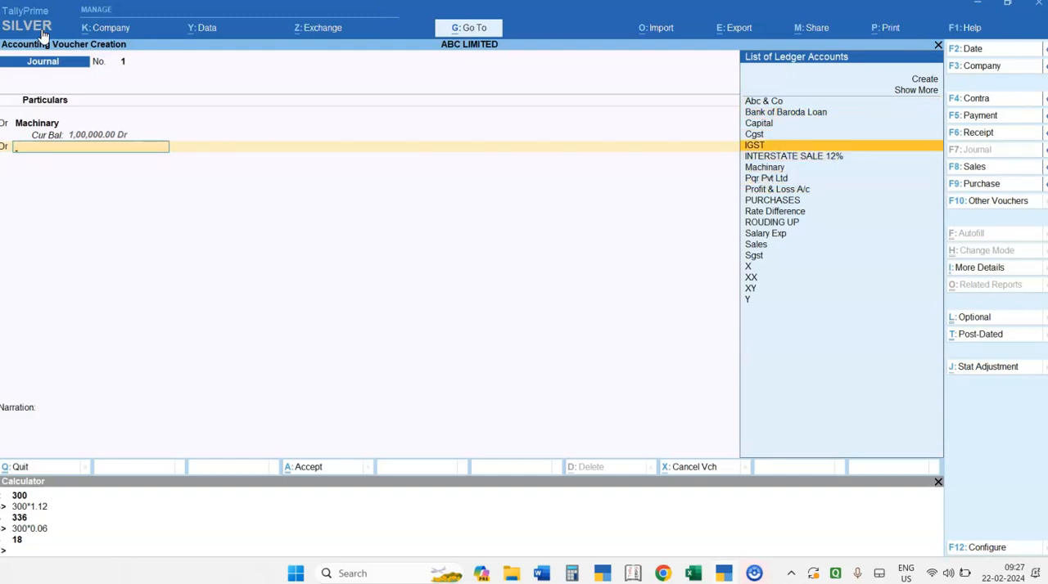
key("Return")
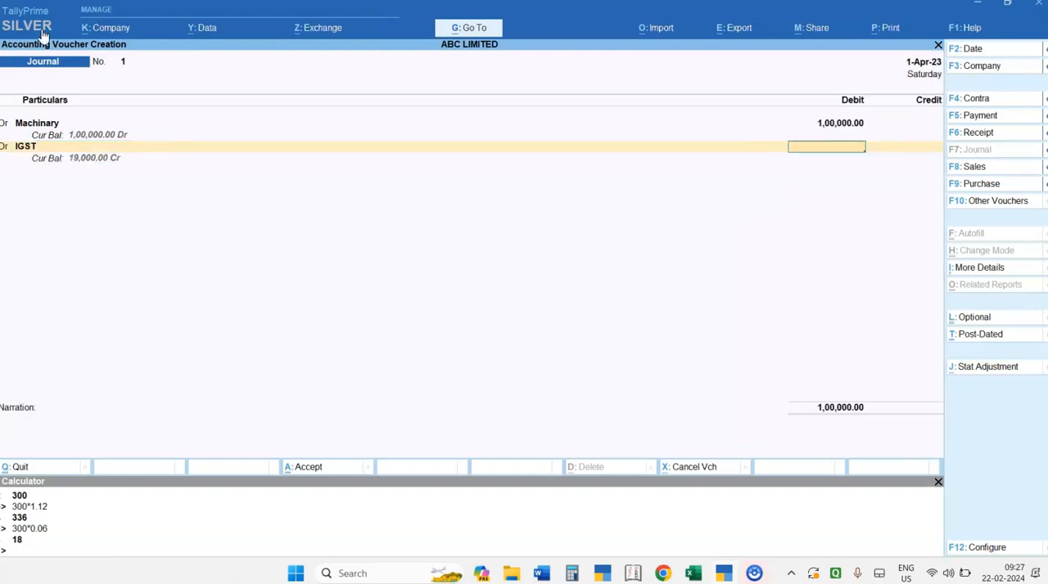
type("18000")
key("Return")
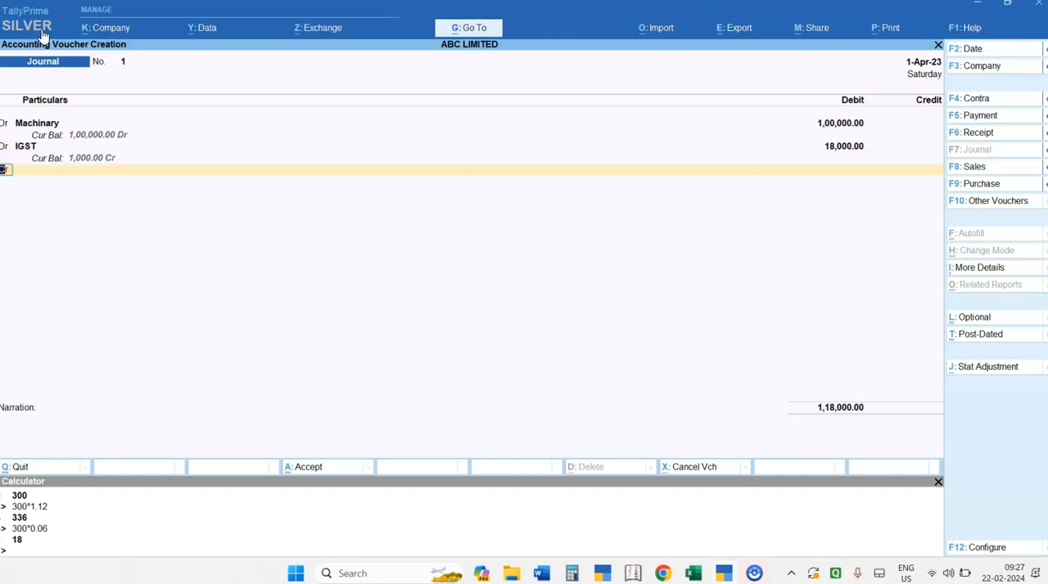
- Check the seller in the Word notes, and create that party's ledger under Sundry Creditors from the voucher's credit line
key("Return")
key("alt+Tab")
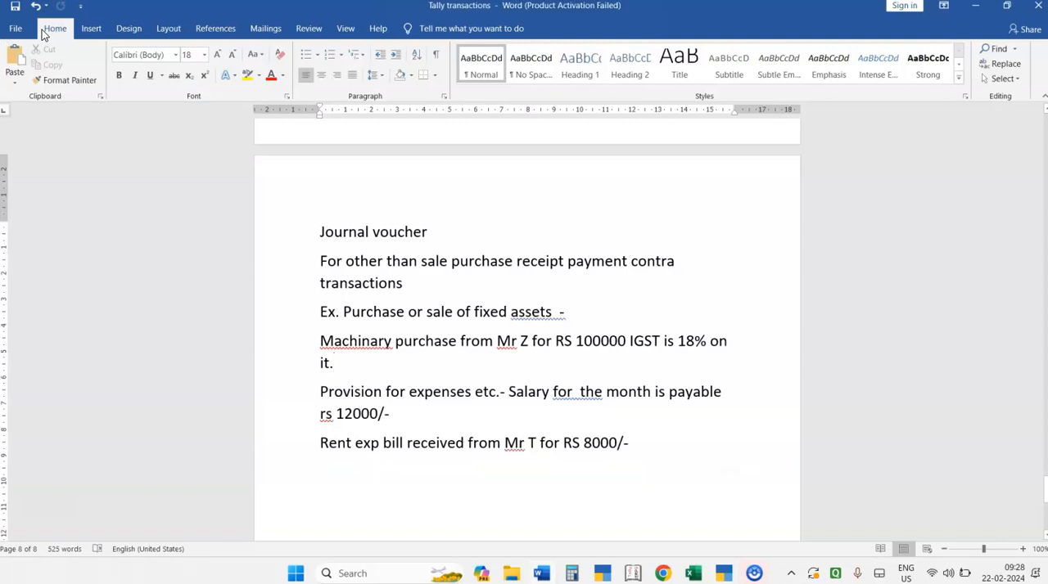
key("alt+Tab")
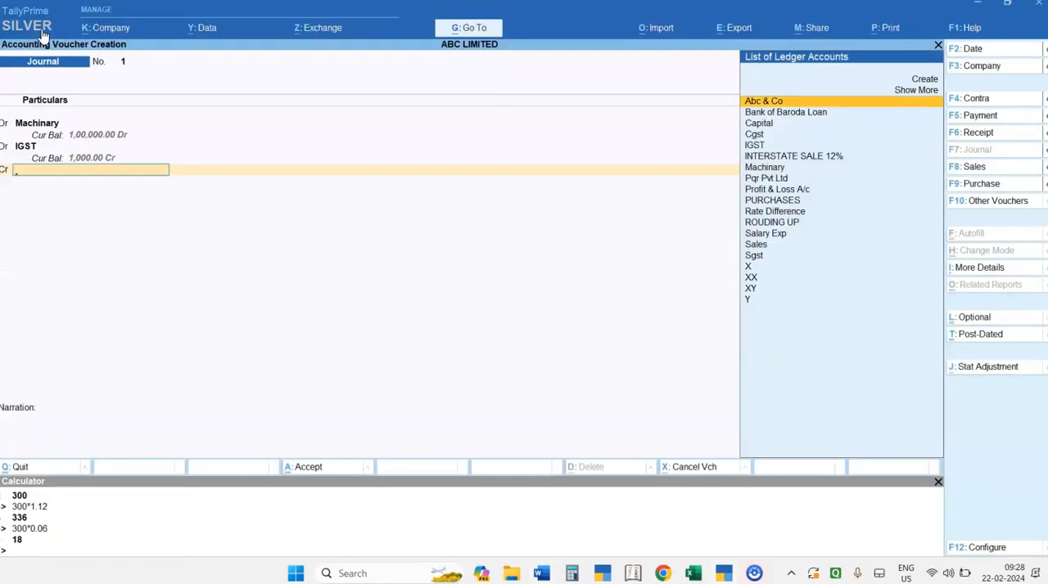
key("ctrl")
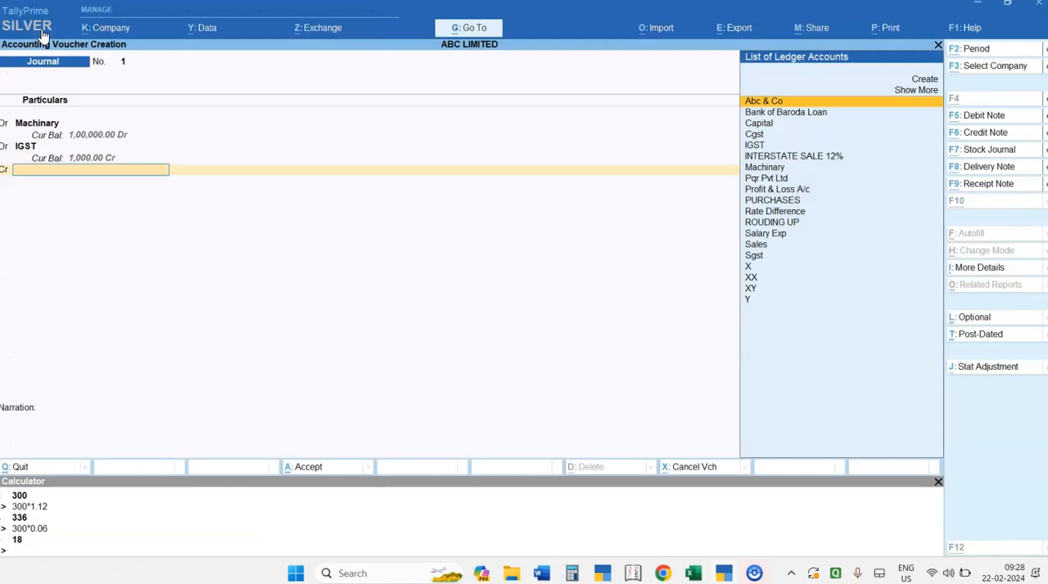
key("alt+c")
type("Mr Z")
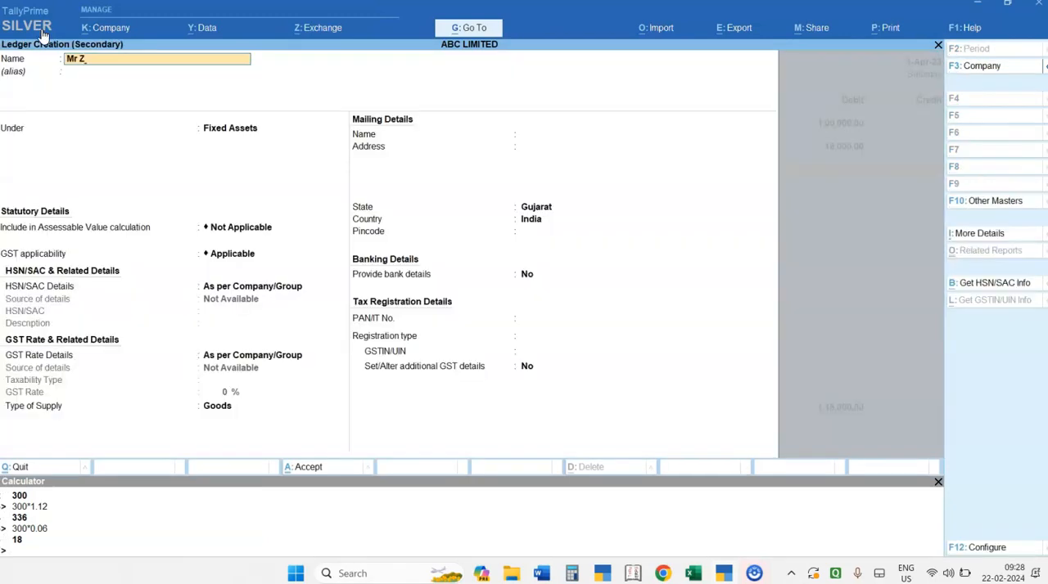
key("Return")
type("Sun")
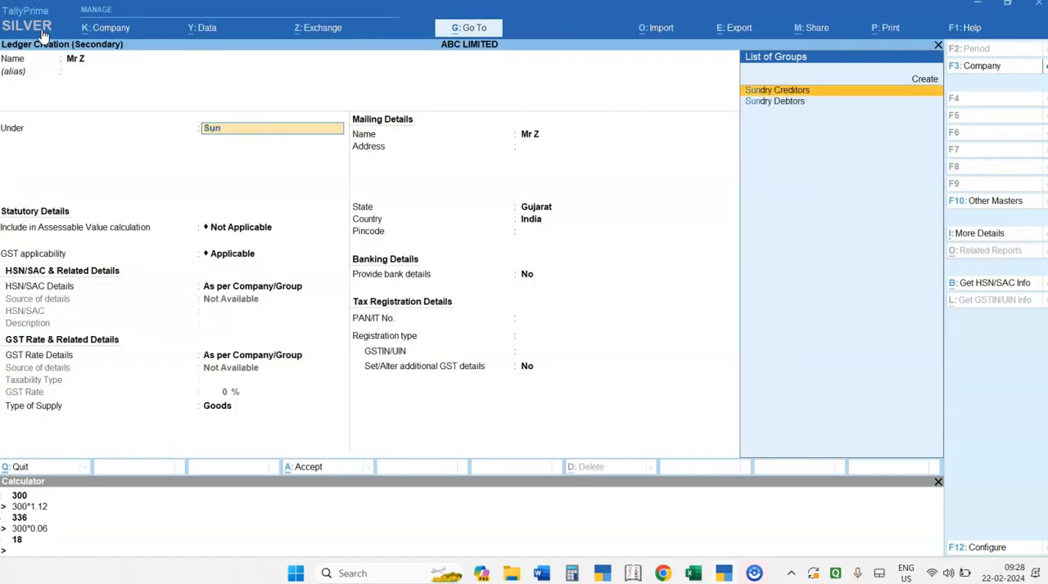
key("Return")
key("ctrl+a")
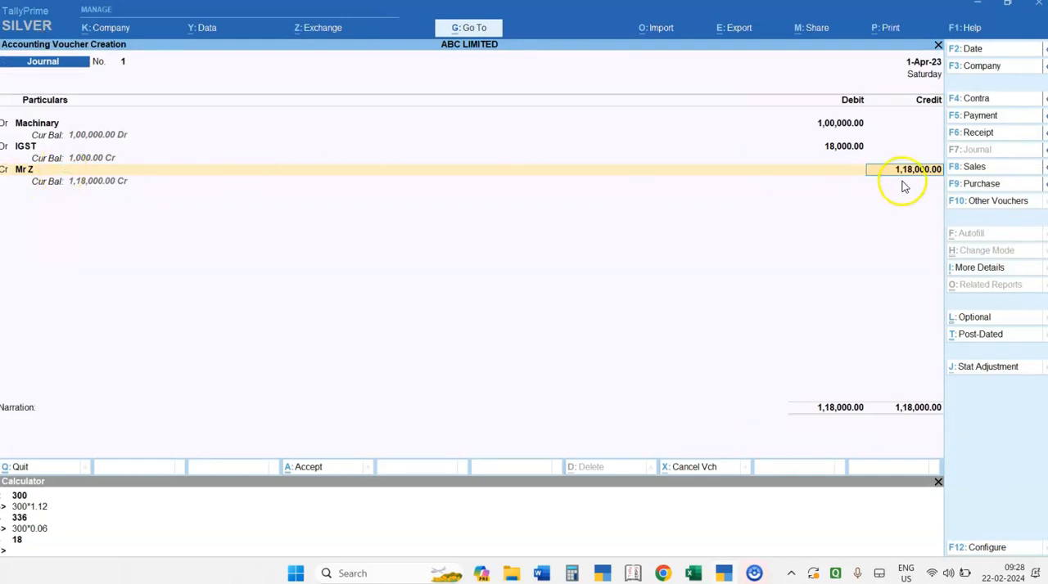
- Credit the machinery supplier with 1,18,000 and save the journal voucher without a narration
key("Return")
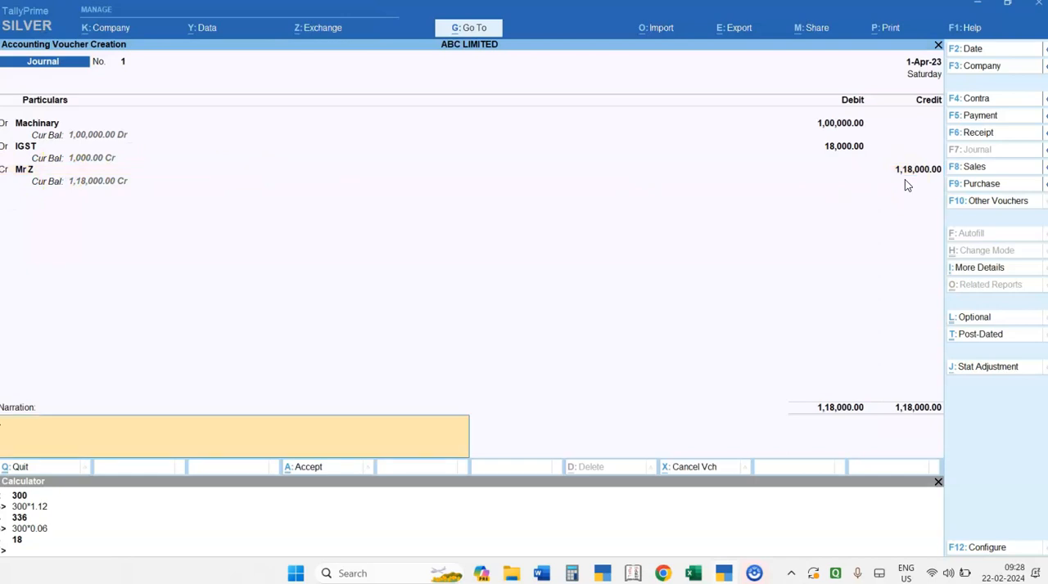
key("Return")
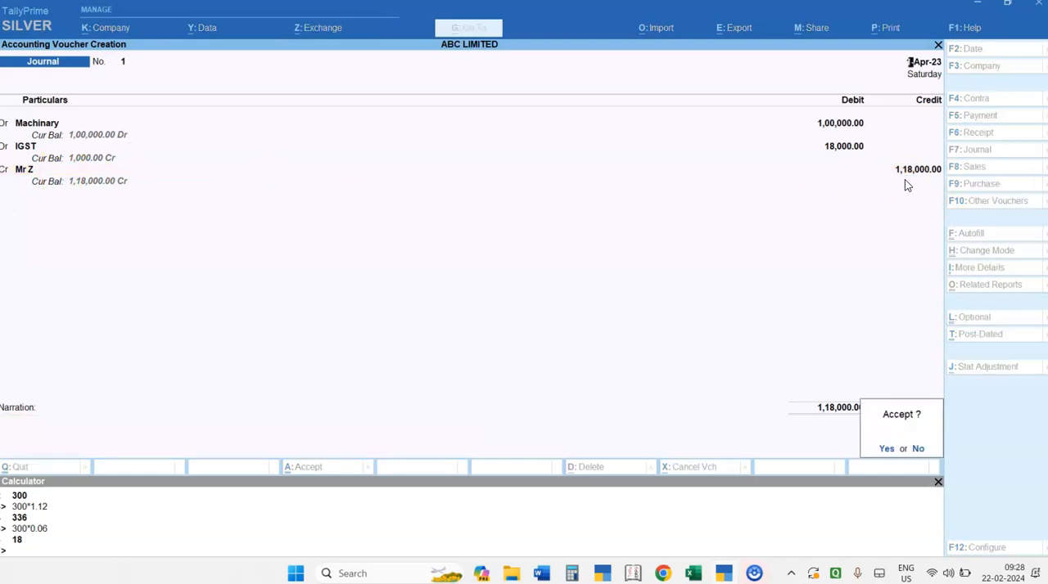
key("Return")
- Read the salary provision example in the Word notes, and date the new TallyPrime journal voucher 30-Apr-23
key("alt+Tab")
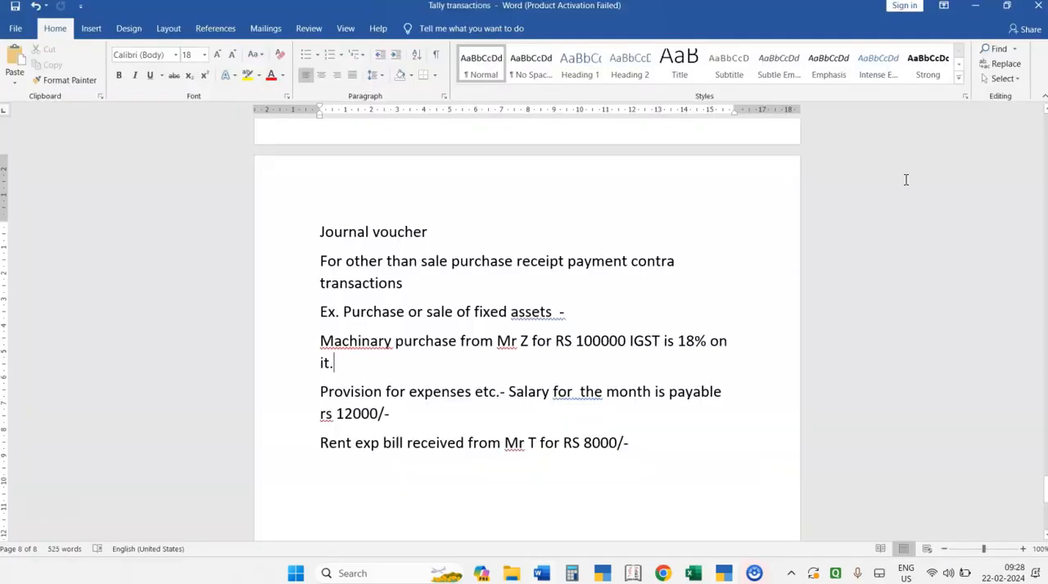
key("Down")
key("Down")
key("Up")
key("alt+Tab")
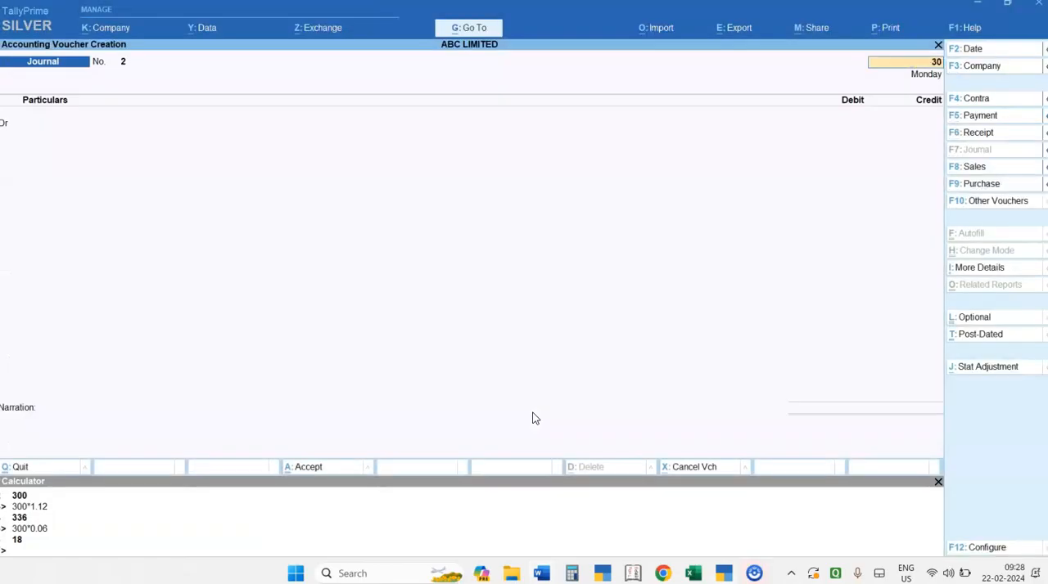
type("-4")
key("Return")
key("Return")
- Debit the Salary Exp ledger with 12,000 in the journal voucher
key("Down")
key("Down")
key("Down")
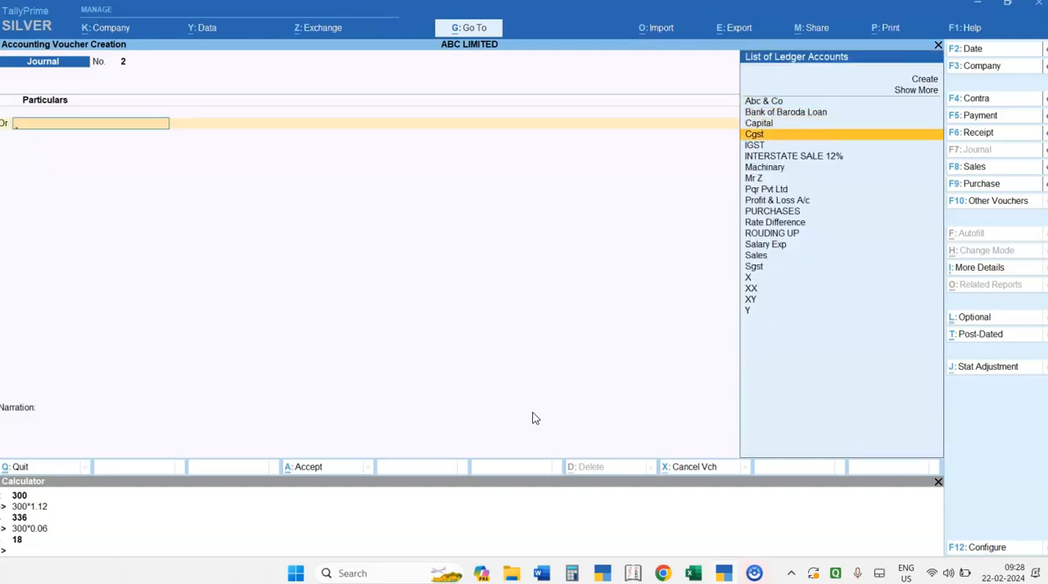
type("Sa")
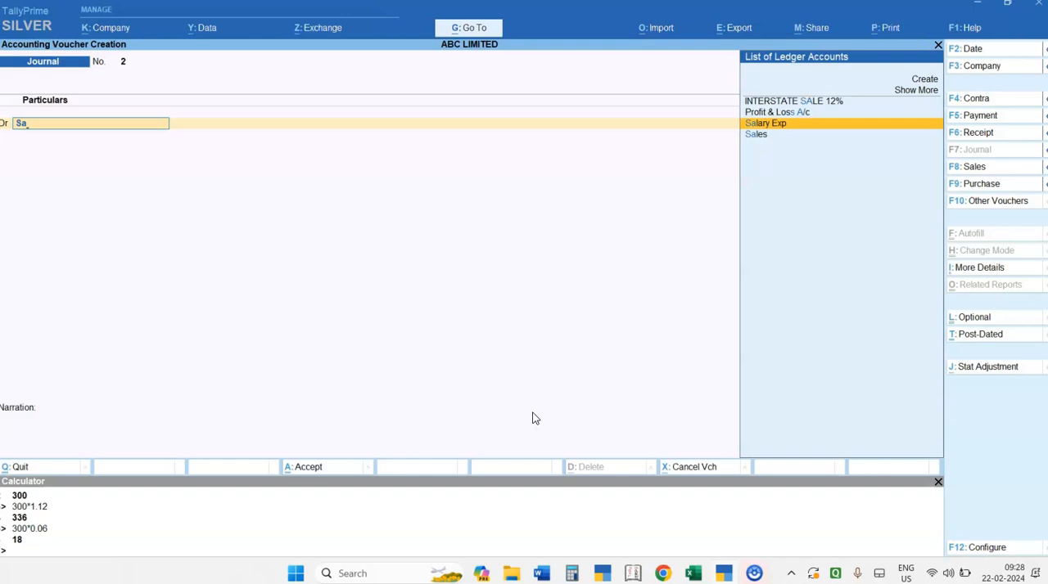
key("Return")
type("12000")
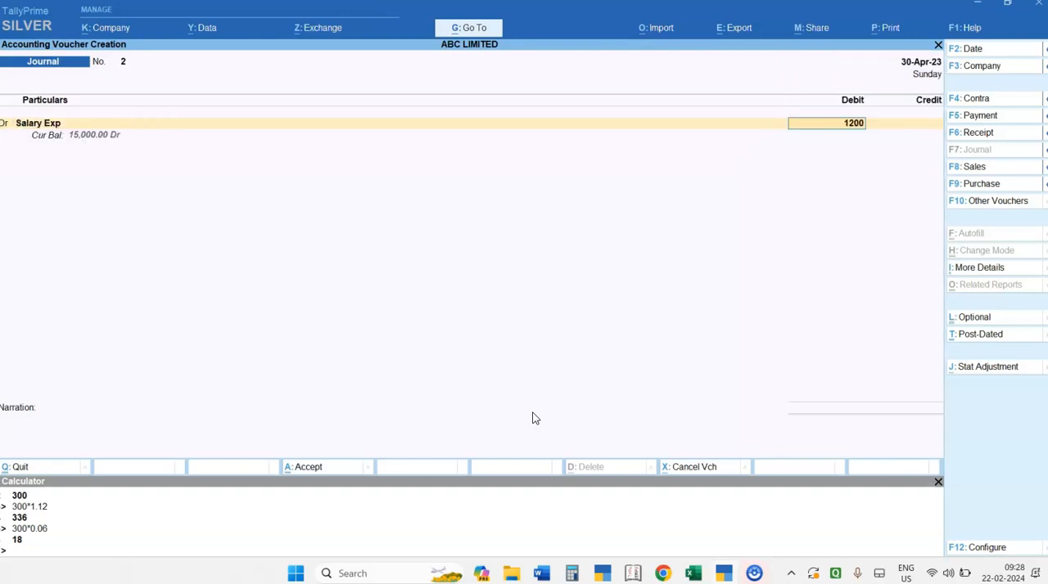
key("Return")
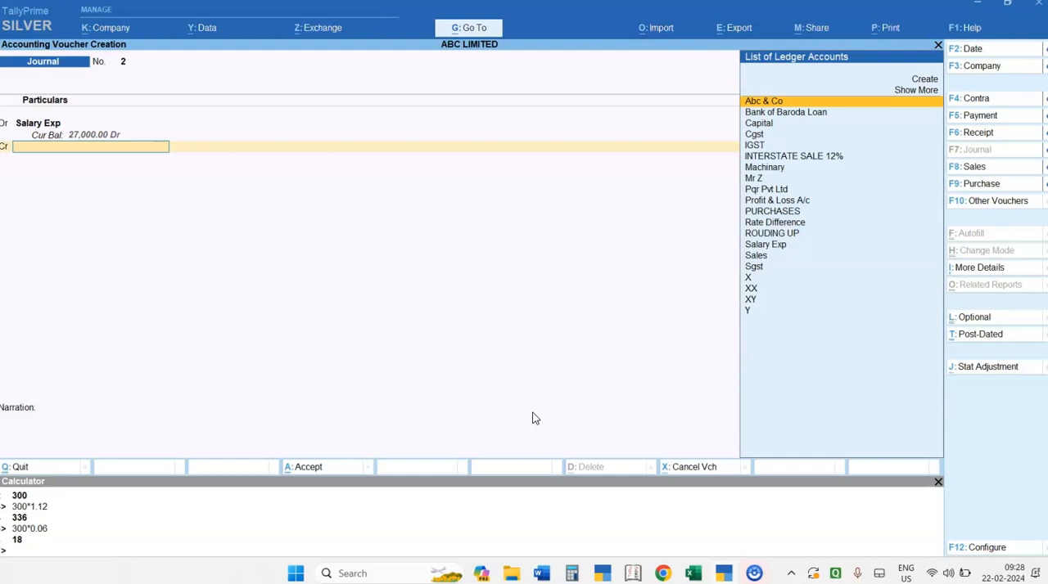
- Create a ledger named Salary Payable under the Provisions group from the voucher's credit line
key("alt")
key("alt+c")
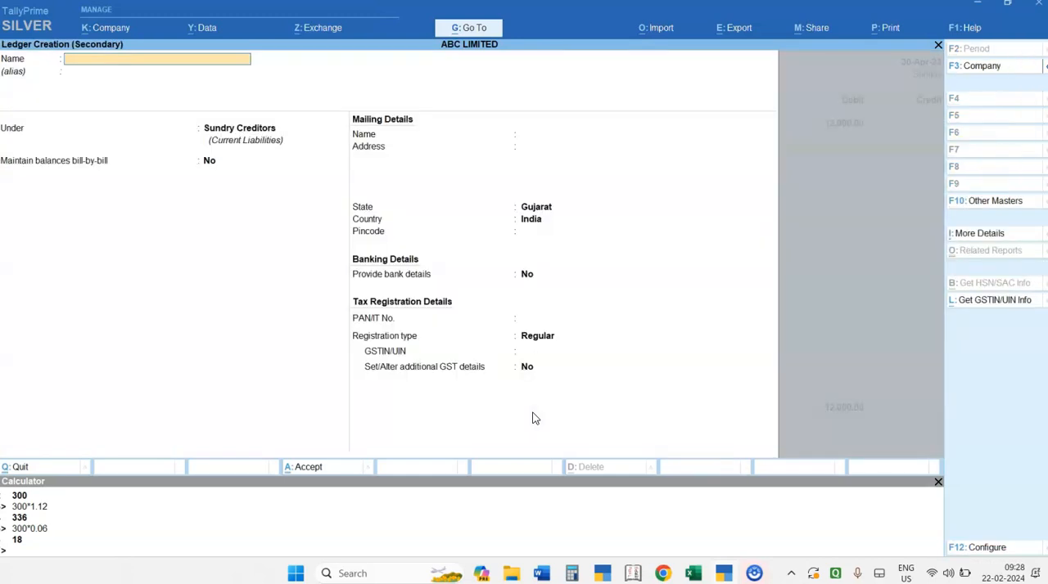
type("Salary Payable")
key("Return")
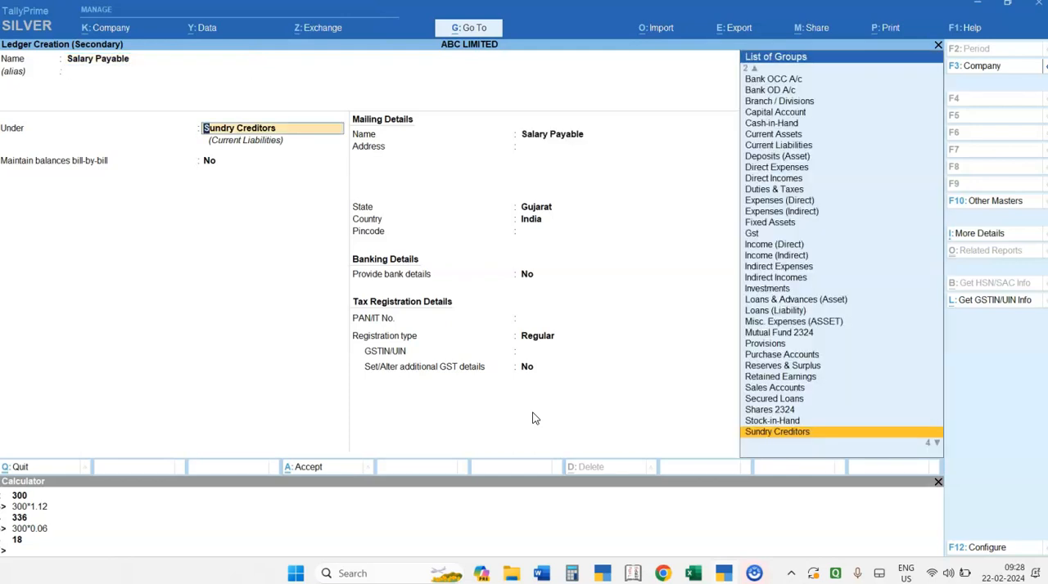
type("Pr")
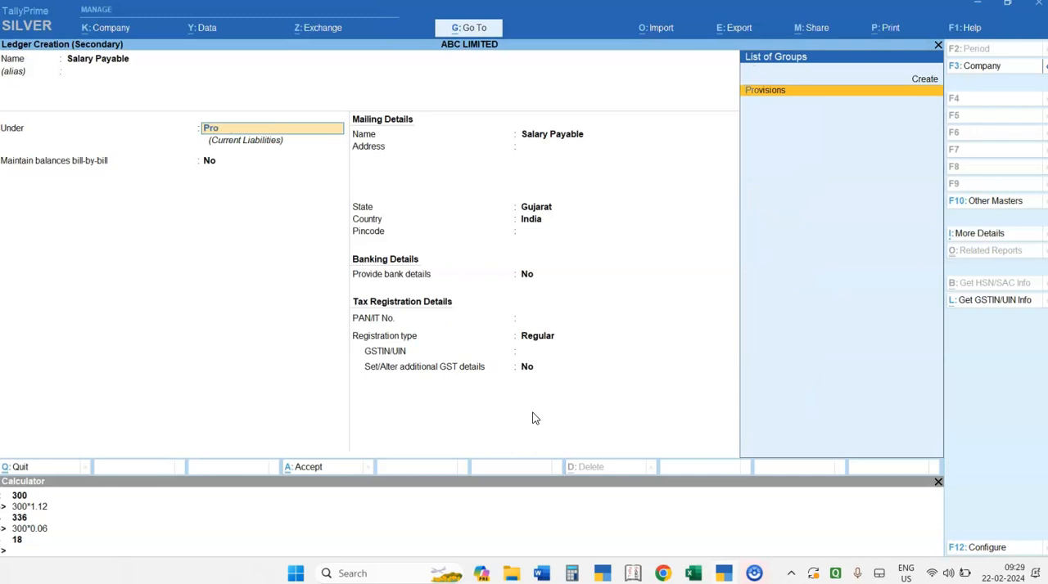
type("ons")
key("Return")
key("ctrl+a")
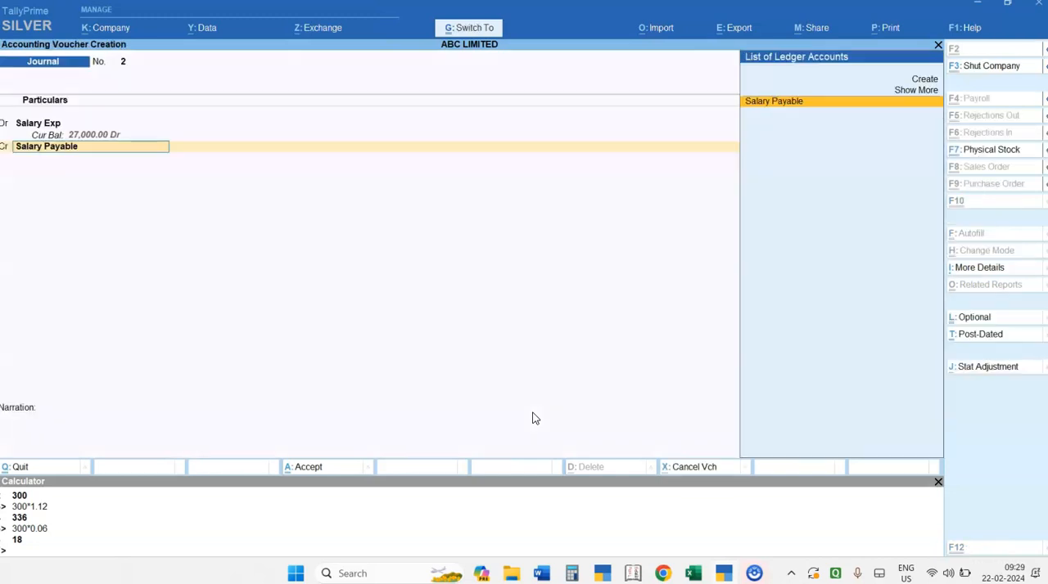
- Credit Salary Payable with 12,000 and save the salary journal voucher without a narration
key("Return")
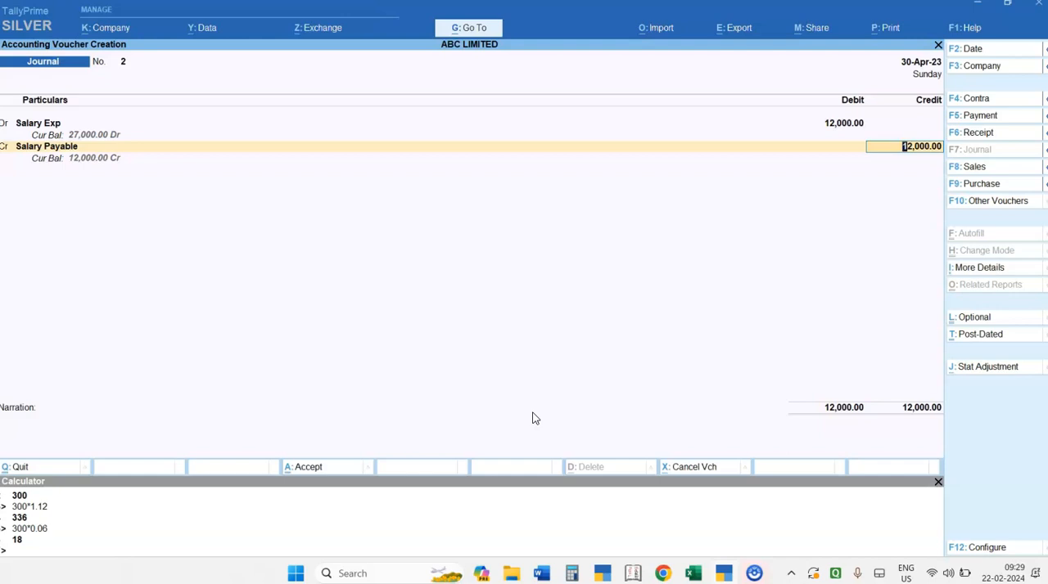
key("BackSpace")
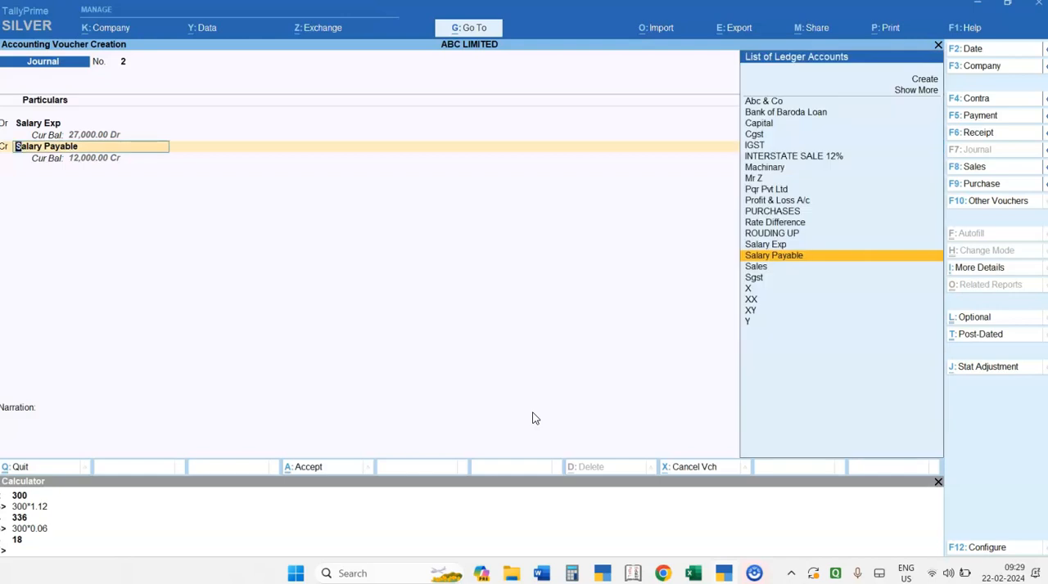
key("Return")
key("Return")
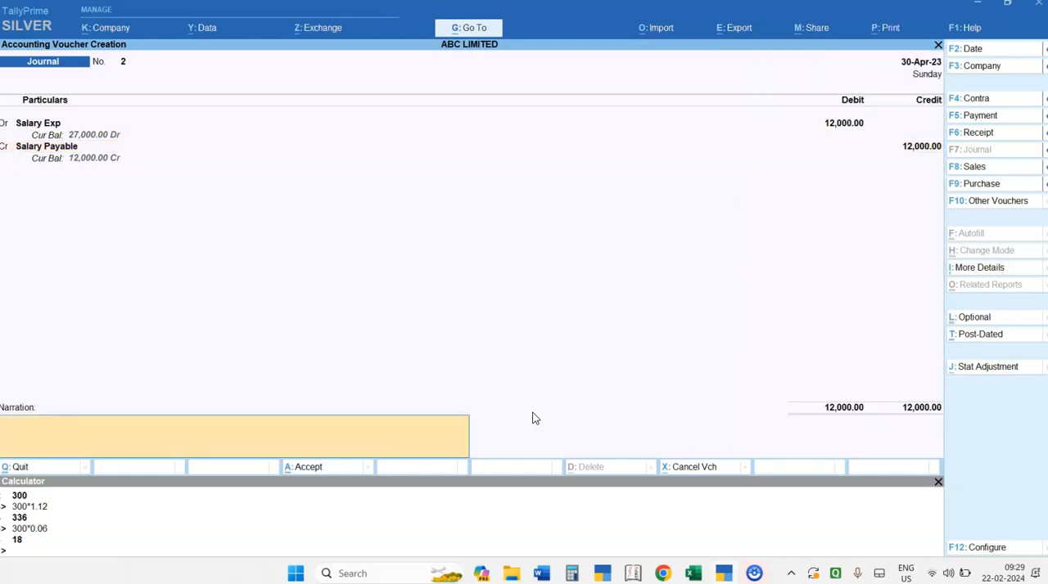
key("Return")
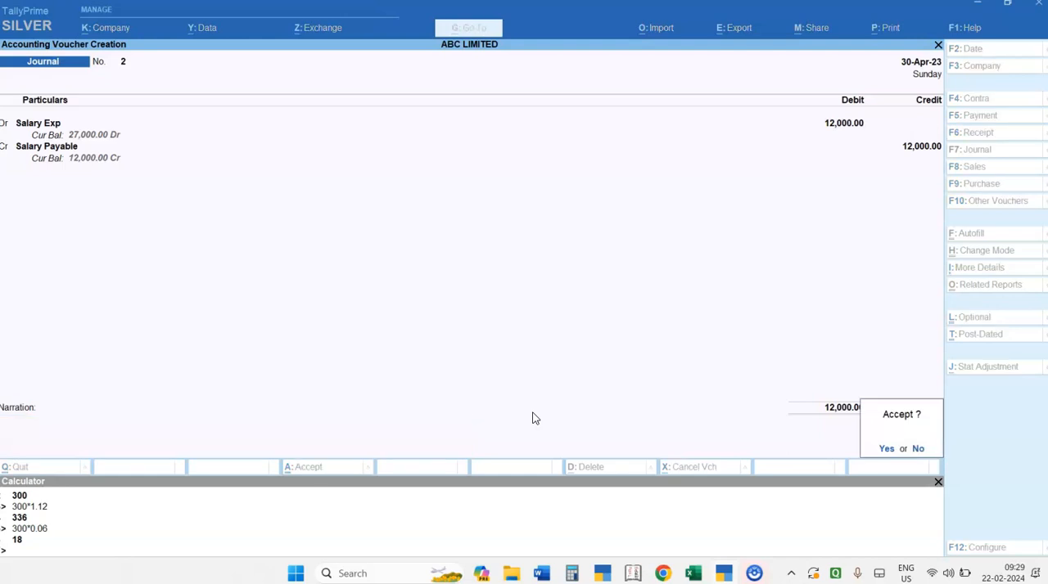
key("Return")
- Read the rent bill example in the Word notes, and date the new TallyPrime journal voucher 31-Jul-23
key("alt+Tab")
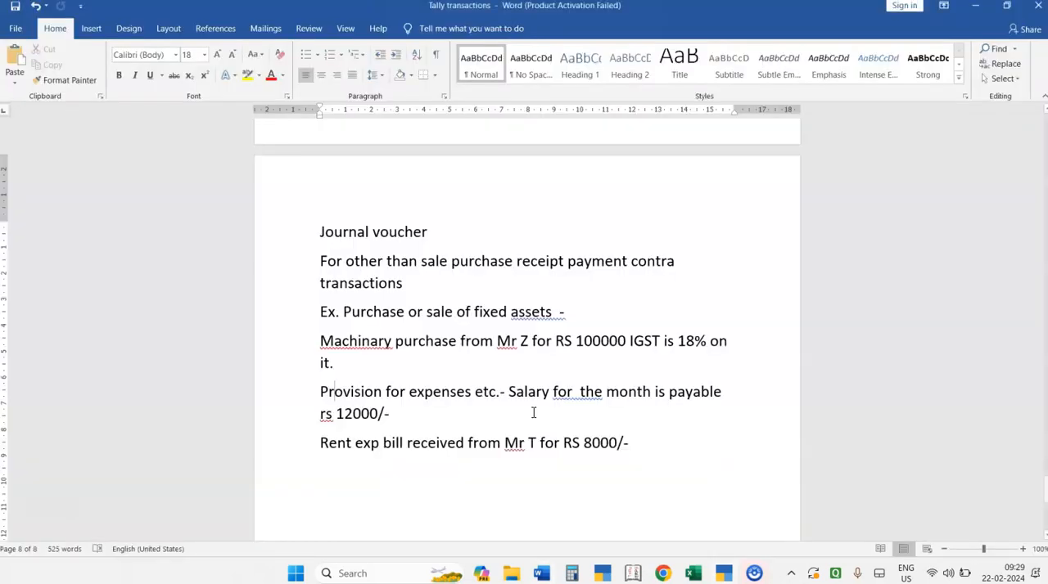
key("Down")
key("Down")
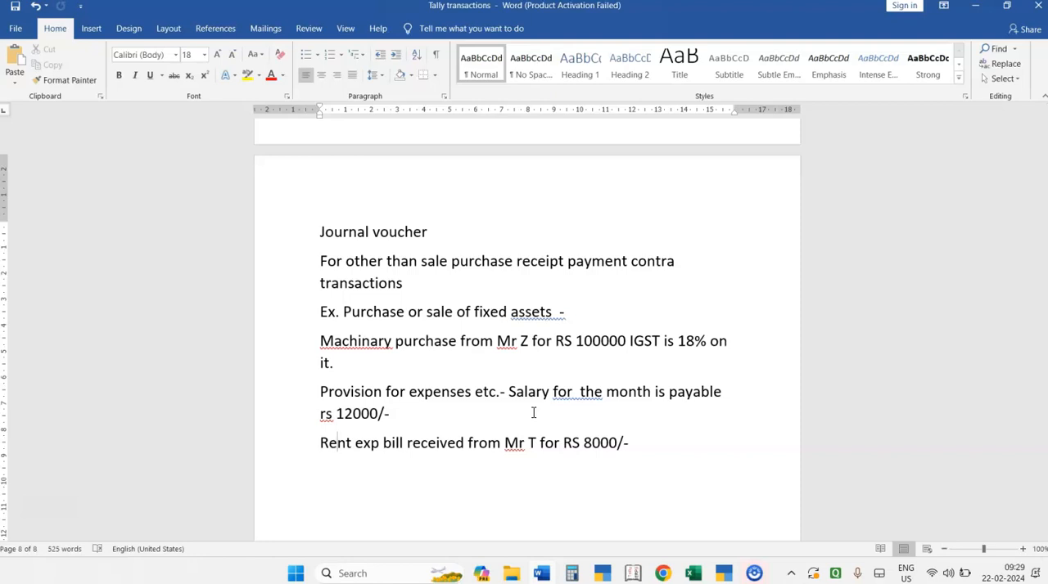
key("alt+Tab")
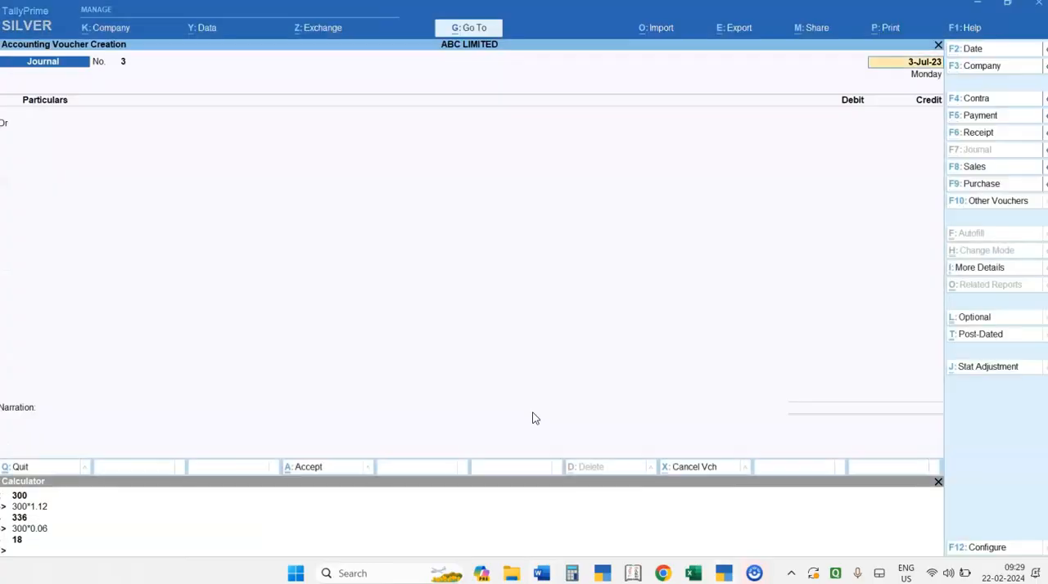
type("31.7")
key("Return")
key("Return")
- Start a new ledger named Rent from the voucher's debit line
type("Re")
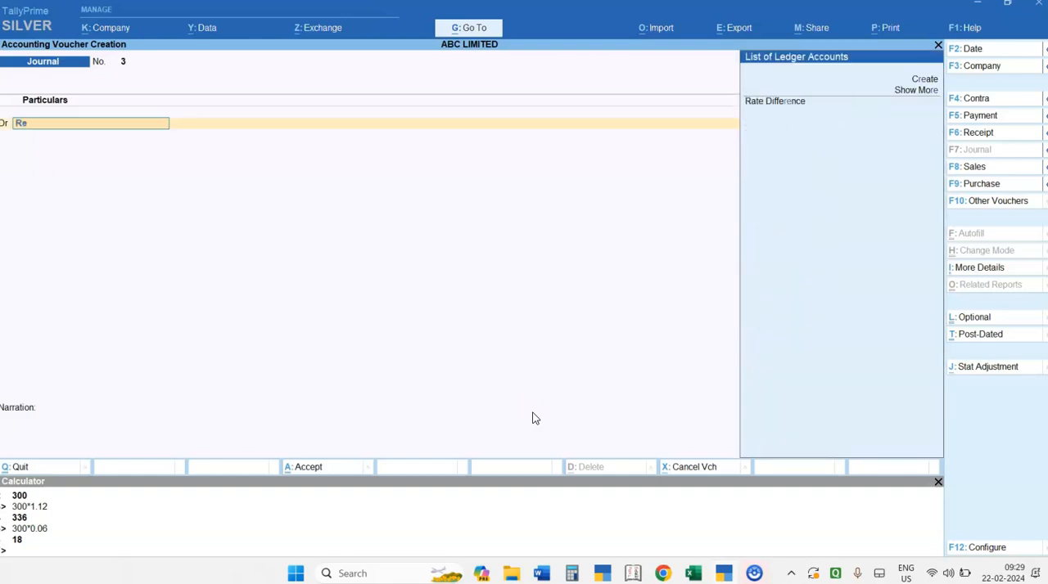
key("BackSpace")
key("BackSpace")
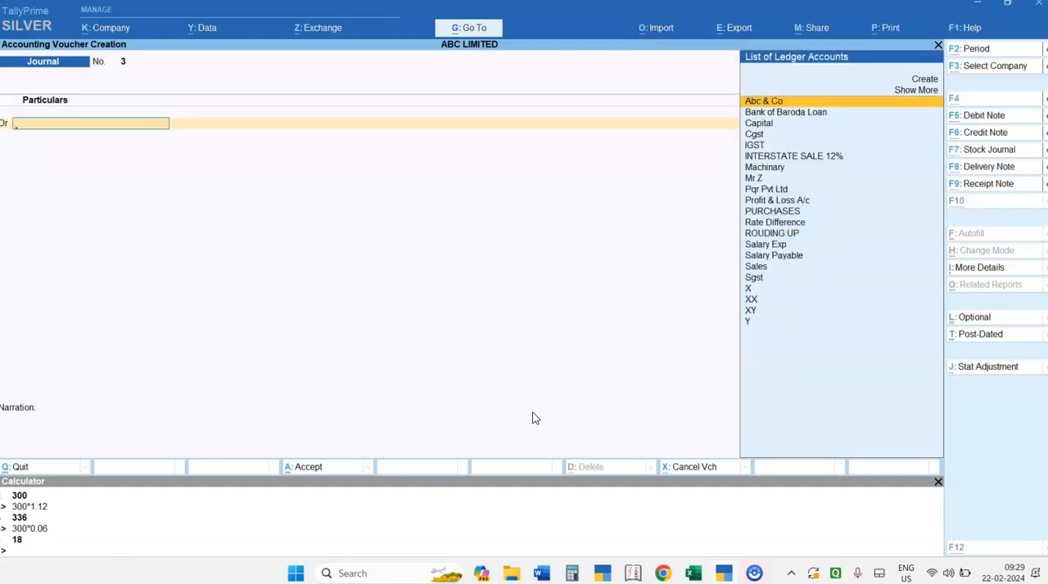
key("alt+c")
type("Ren")
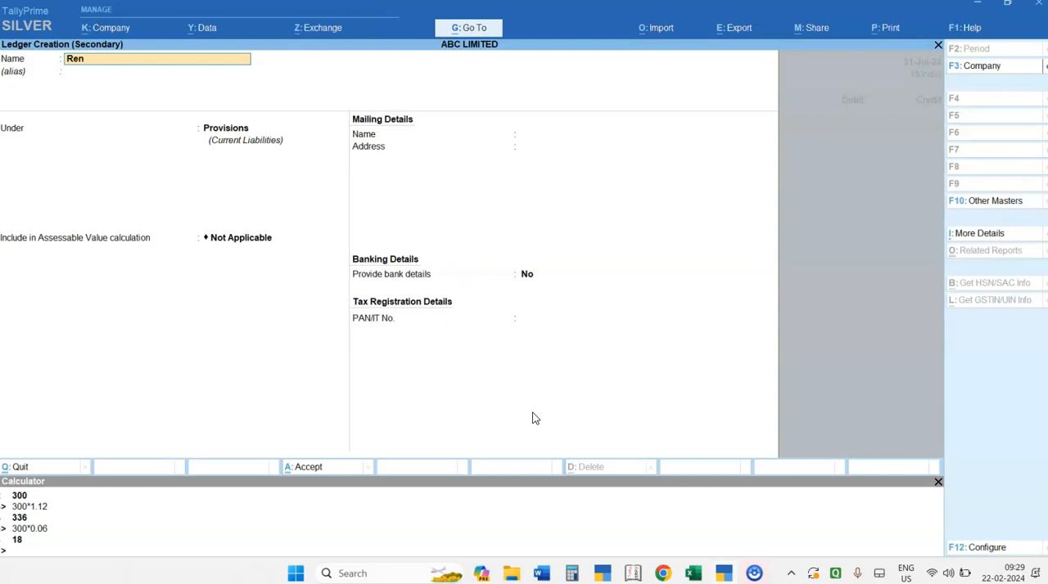
key("Return")
key("Return")
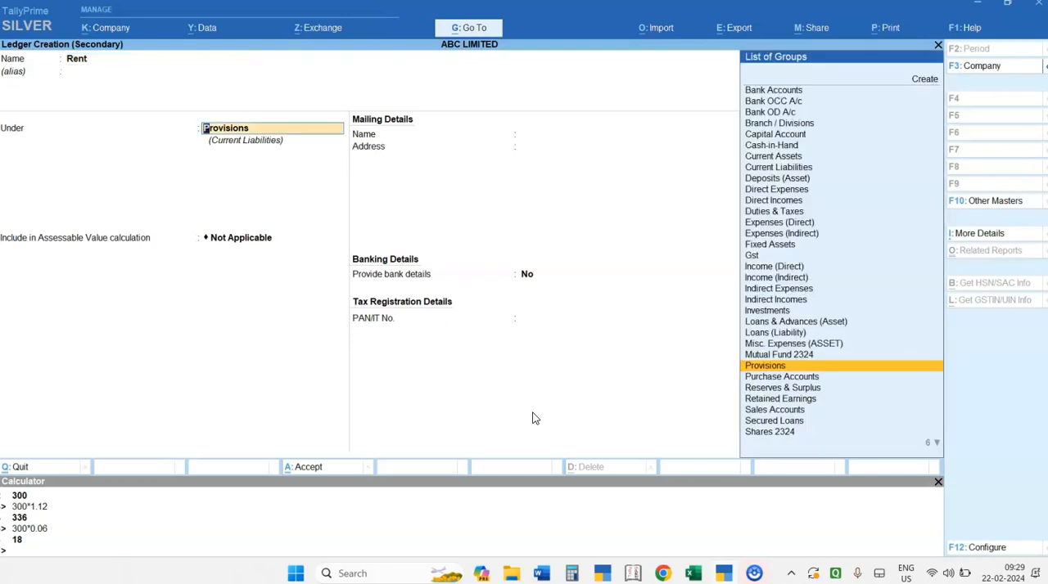
type("Ind")
key("Down")
key("Return")
key("Return")
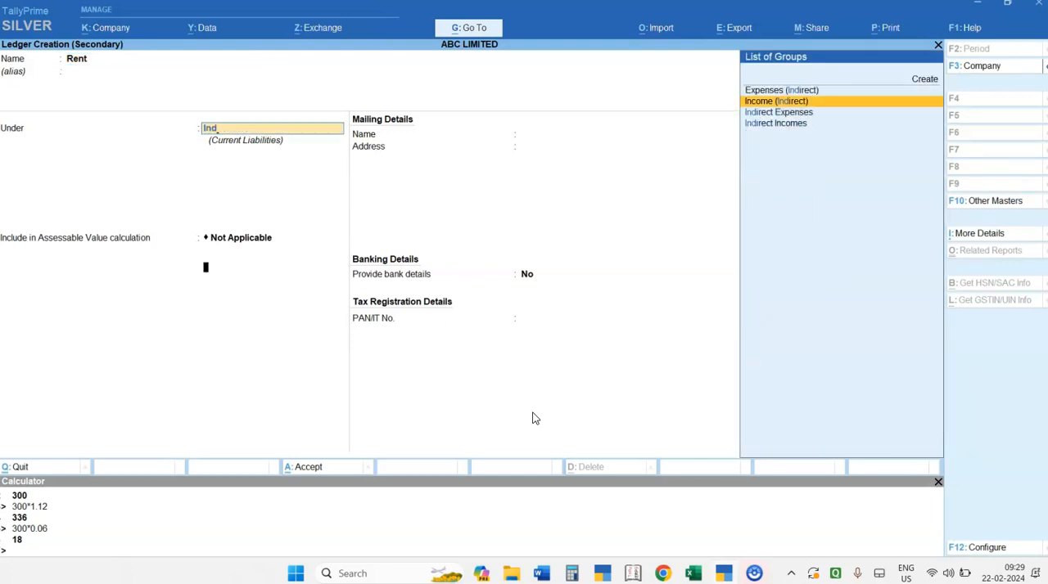
key("BackSpace")
key("BackSpace")
key("BackSpace")
key("BackSpace")
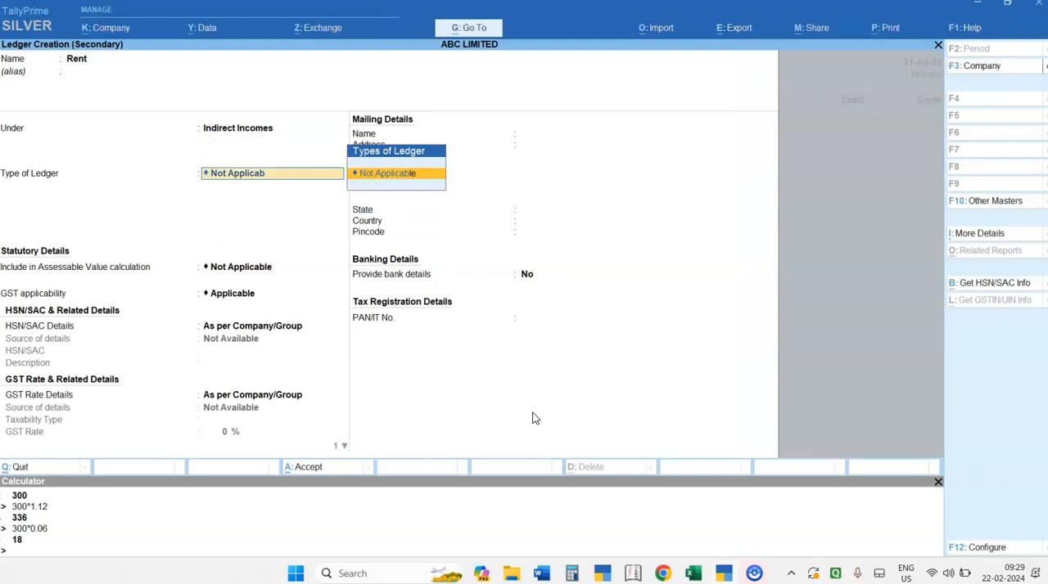
key("BackSpace")
key("BackSpace")
key("BackSpace")
key("BackSpace")
key("BackSpace")
key("BackSpace")
key("BackSpace")
key("BackSpace")
key("BackSpace")
key("BackSpace")
key("BackSpace")
key("BackSpace")
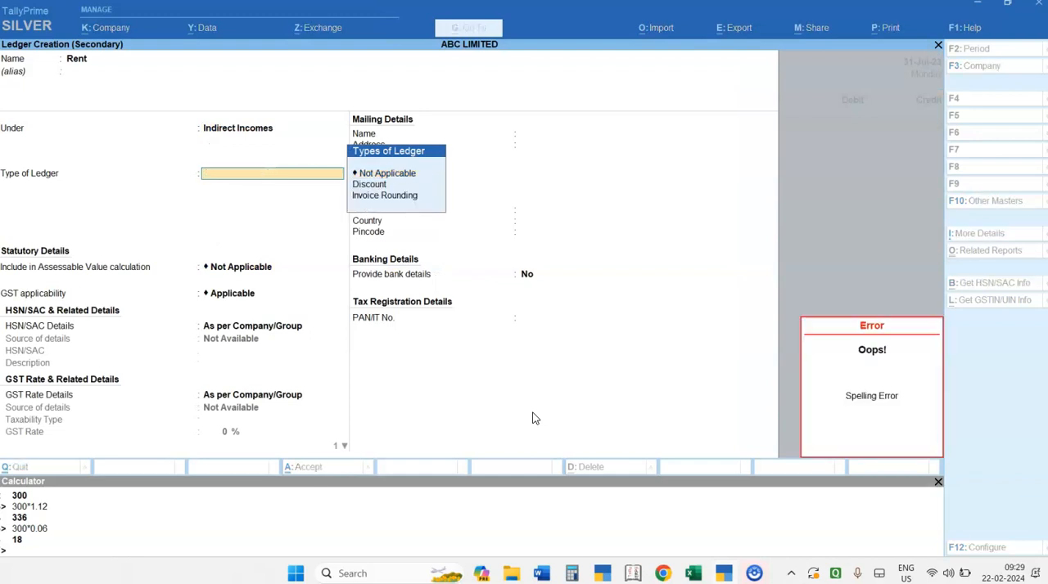
key("BackSpace")
- Place the Rent ledger under the Indirect Expenses group and save it
key("Return")
key("Down")
key("Up")
key("Up")
key("Return")
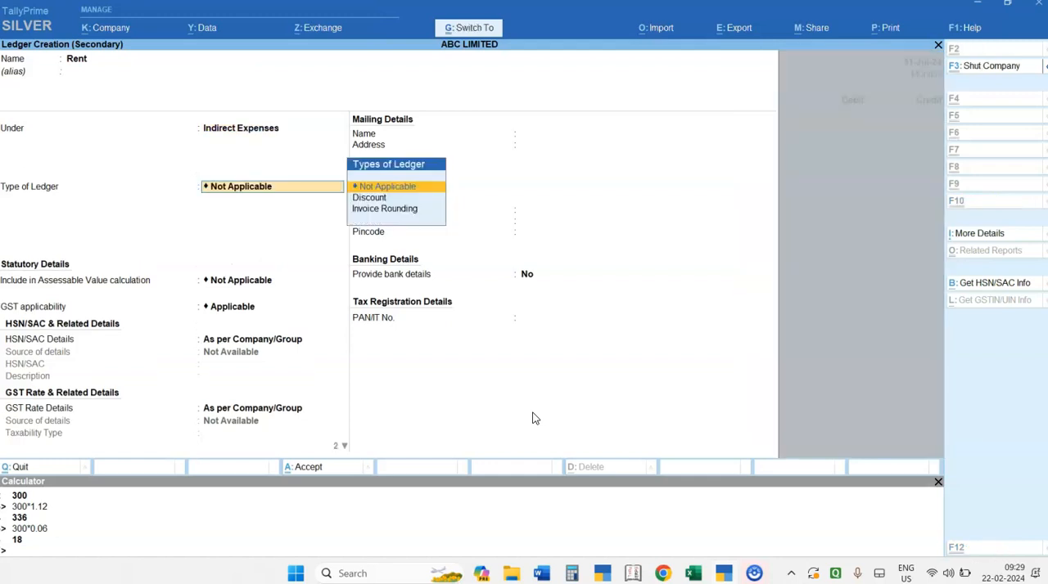
key("ctrl+a")
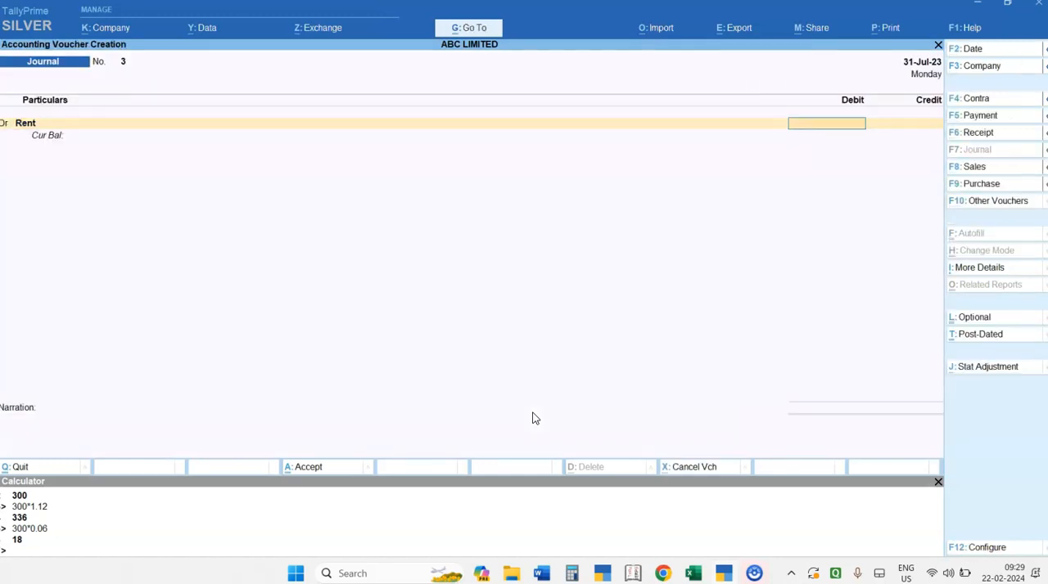
- Set the debit amount of the Rent line to 10,000
type("10000")
key("Return")
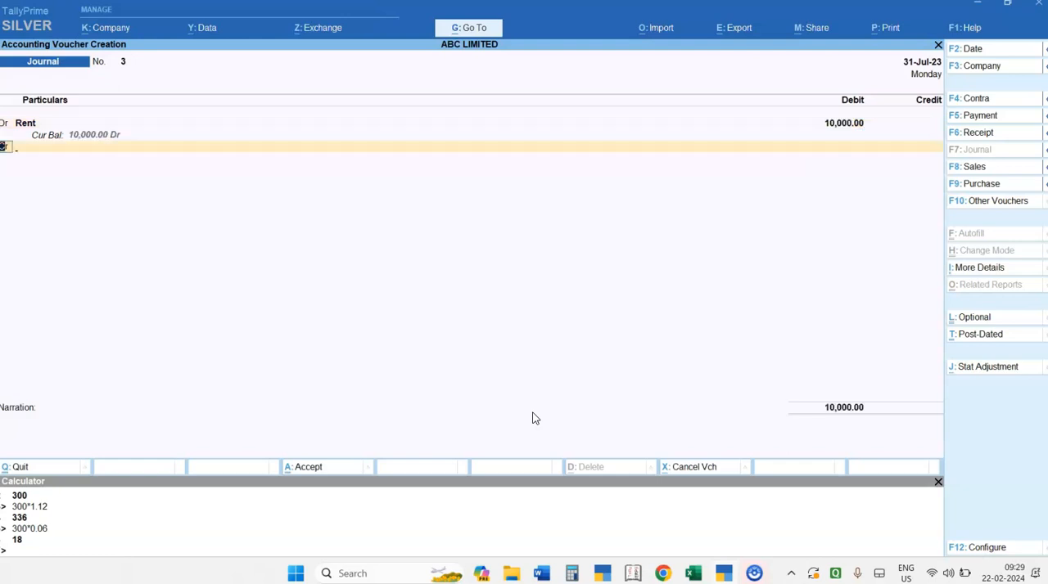
- Create the rent party's ledger under Sundry Creditors from the voucher's credit line, and save it
key("Return")
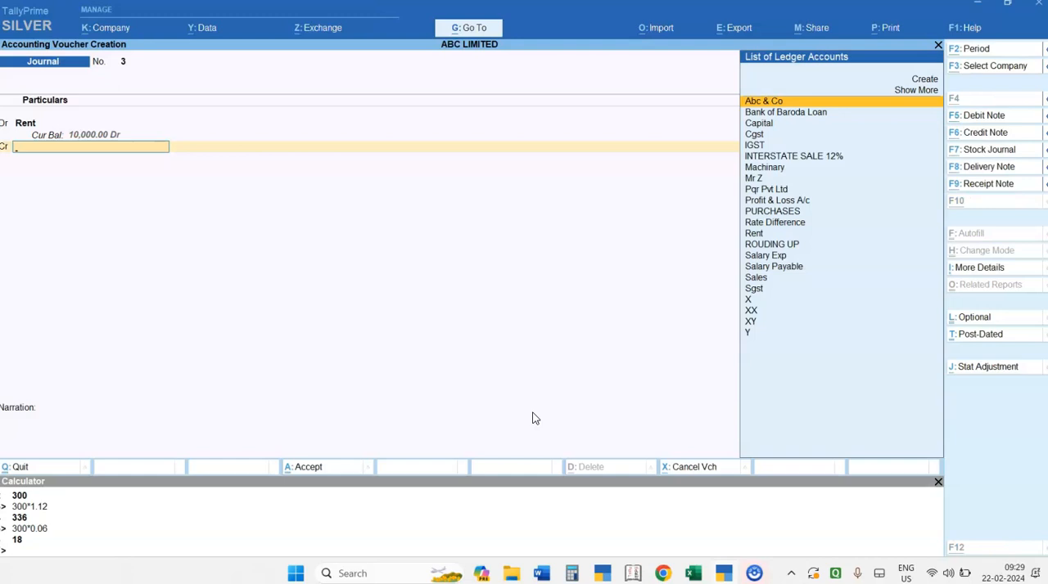
key("alt+c")
type("Mr")
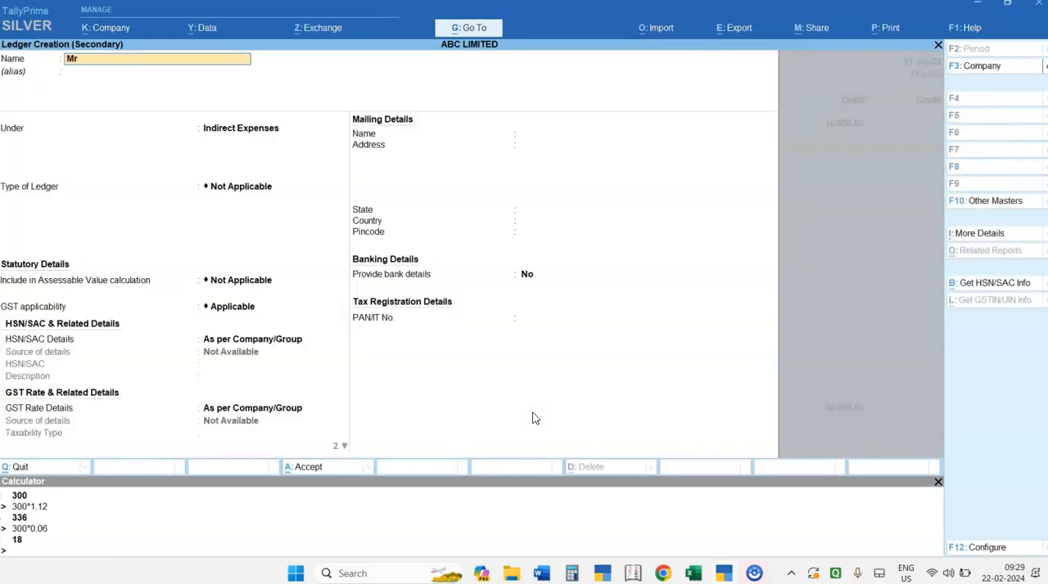
type(" T")
key("Return")
type("Sun")
key("Return")
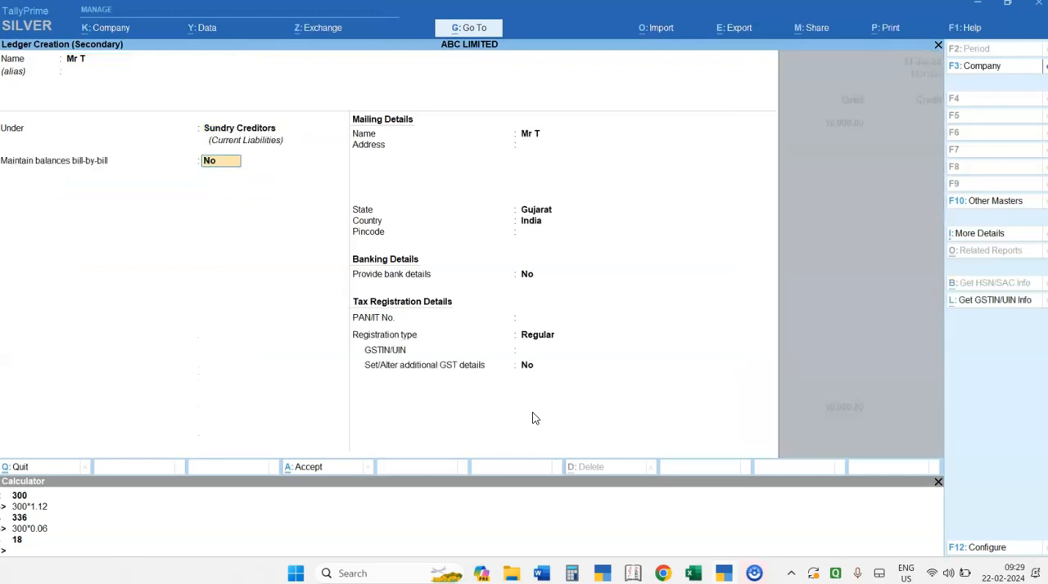
key("ctrl+a")
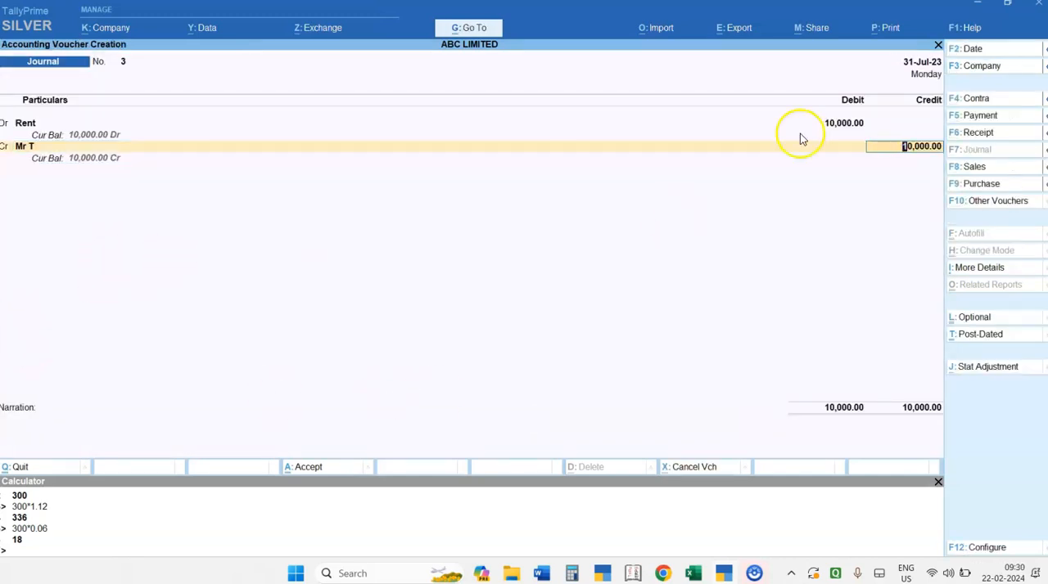
- Credit the rent creditor with 10,000, save the journal voucher and leave voucher entry
key("Return")
key("Return")
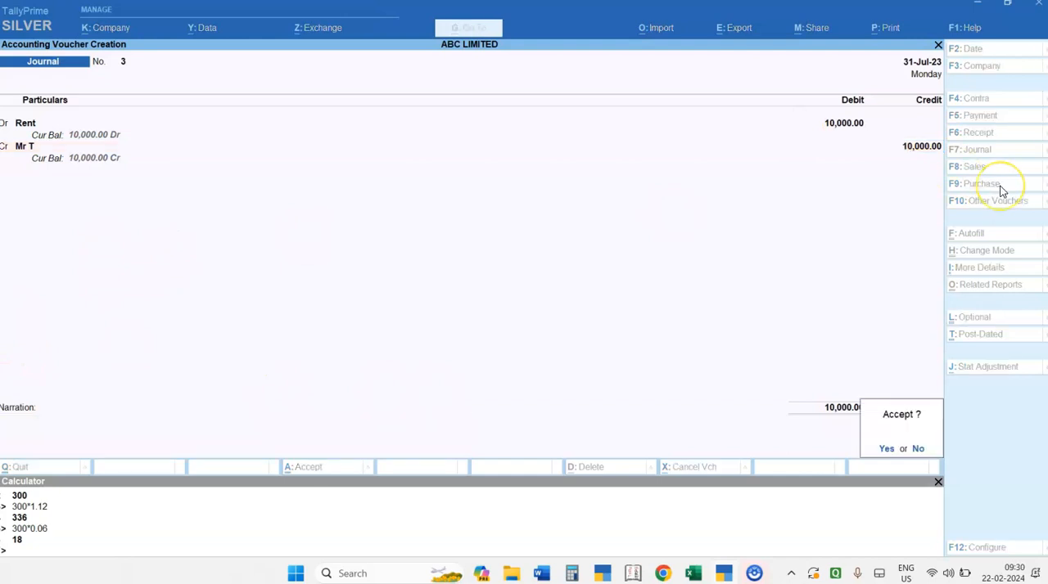
key("Return")
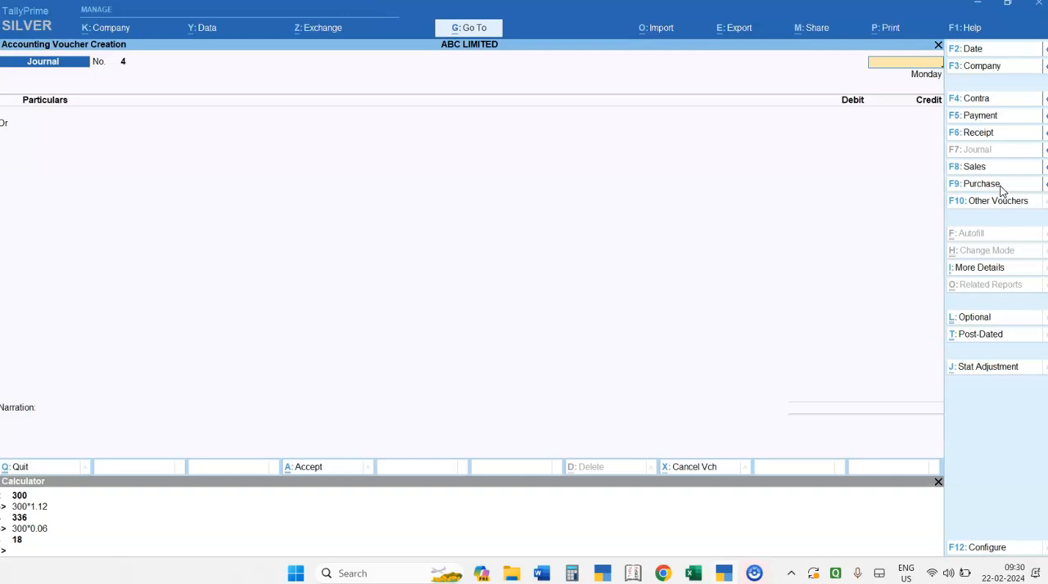
key("Escape")
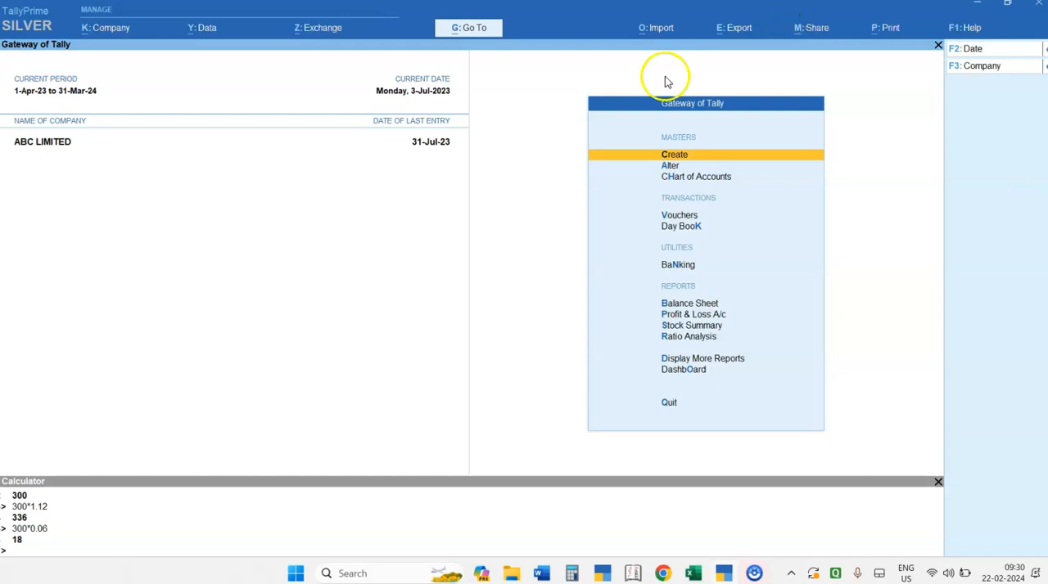
key("Down")
key("Down")
key("Down")
key("Down")
key("Down")
key("Down")
key("Down")
key("Down")
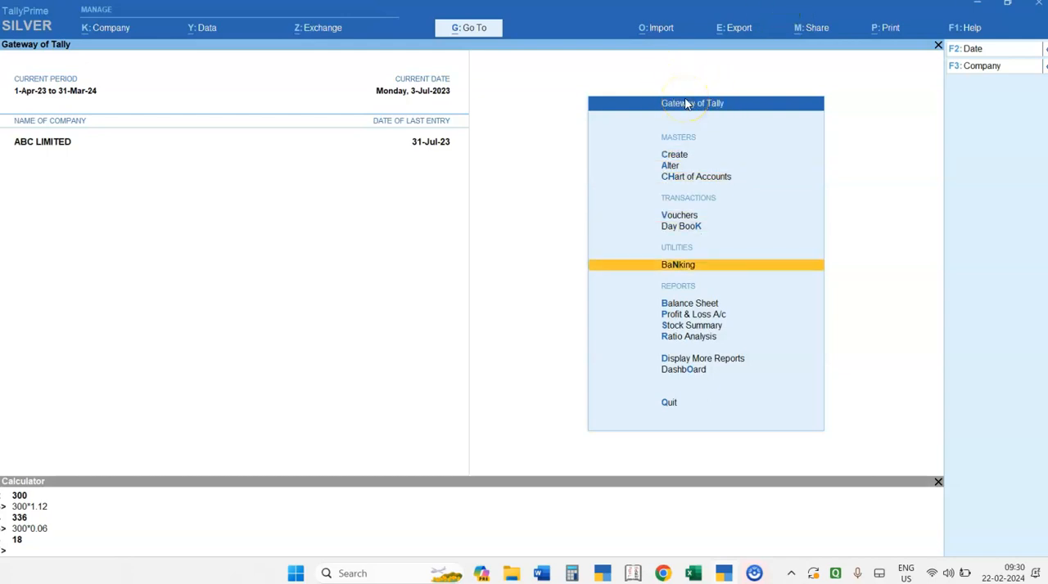
key("Down")
key("Down")
key("Return")
key("Down")
key("Down")
key("Down")
key("Down")
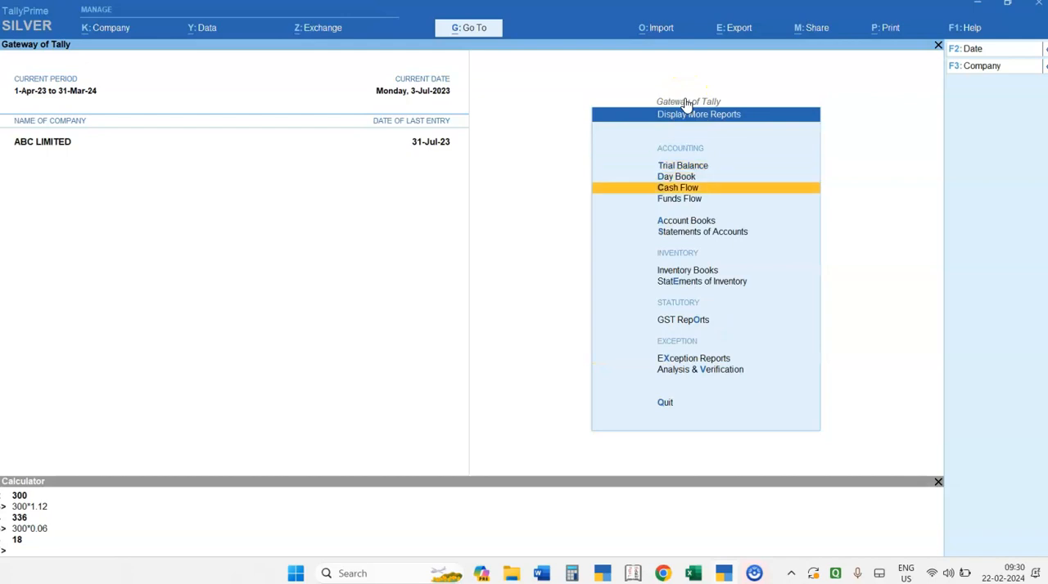
key("Return")
key("Down")
key("Down")
key("Down")
key("Down")
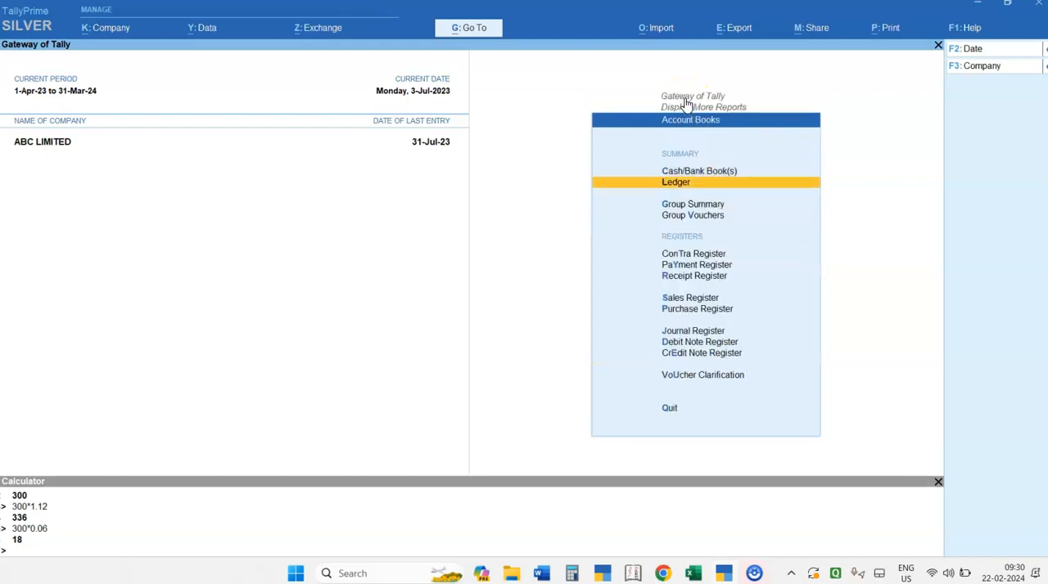
key("Down")
key("Down")
key("Down")
key("Down")
key("Down")
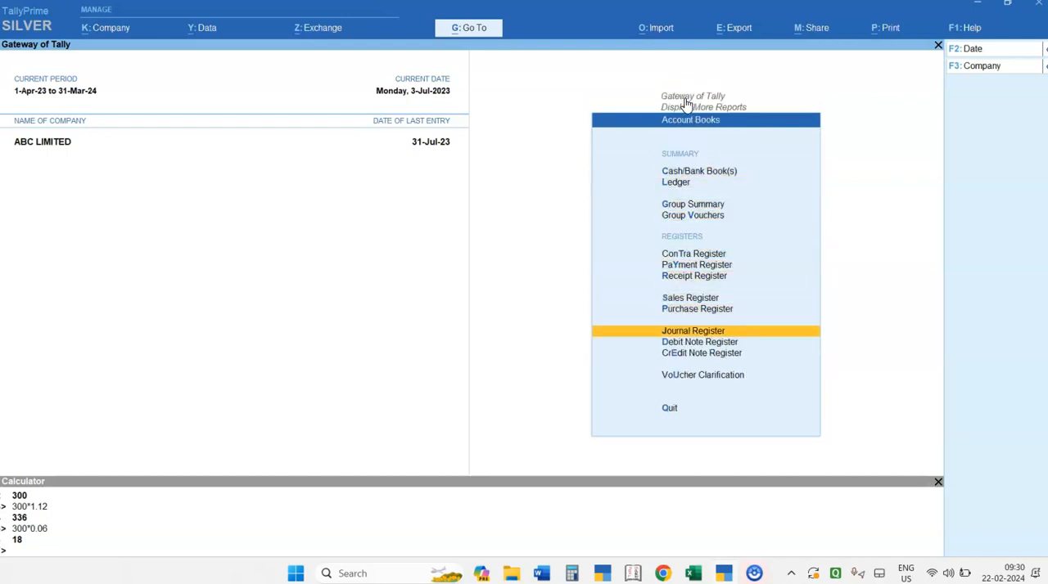
key("Escape")
key("Escape")
key("Escape")
key("Escape")
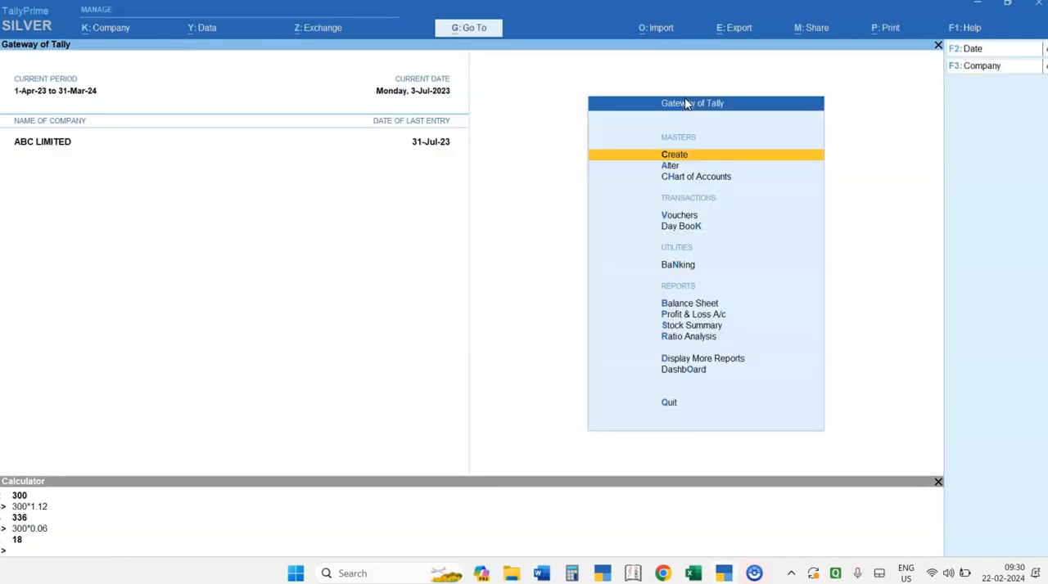
- Open the Journal Register and show the list of April's journal vouchers
key("d")
key("a")
key("j")
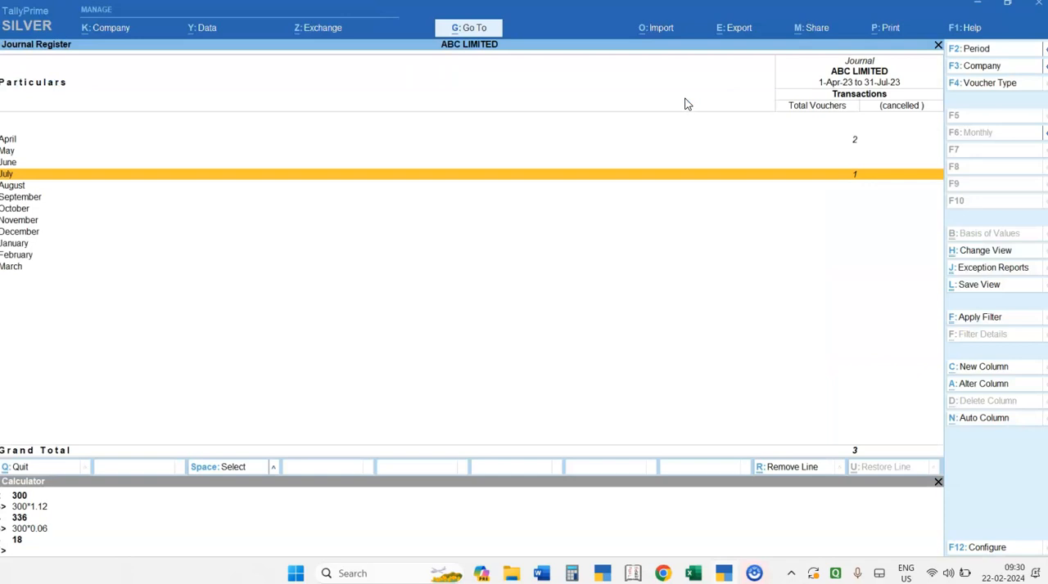
key("Up")
key("Up")
key("Up")
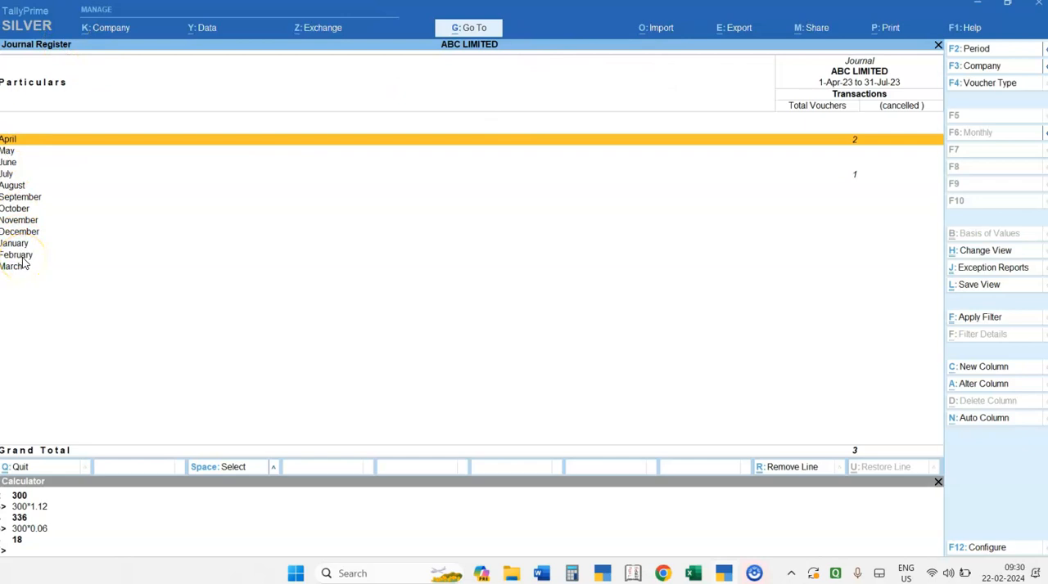
key("Down")
key("Up")
key("Return")
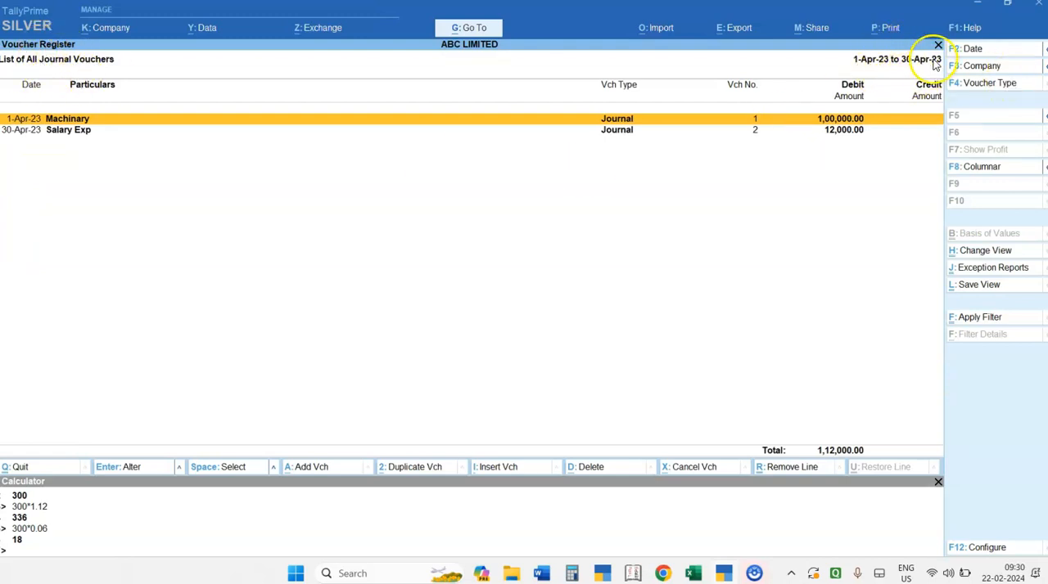
- Set the voucher list's period from 1-4-2023 to 31.7
key("alt")
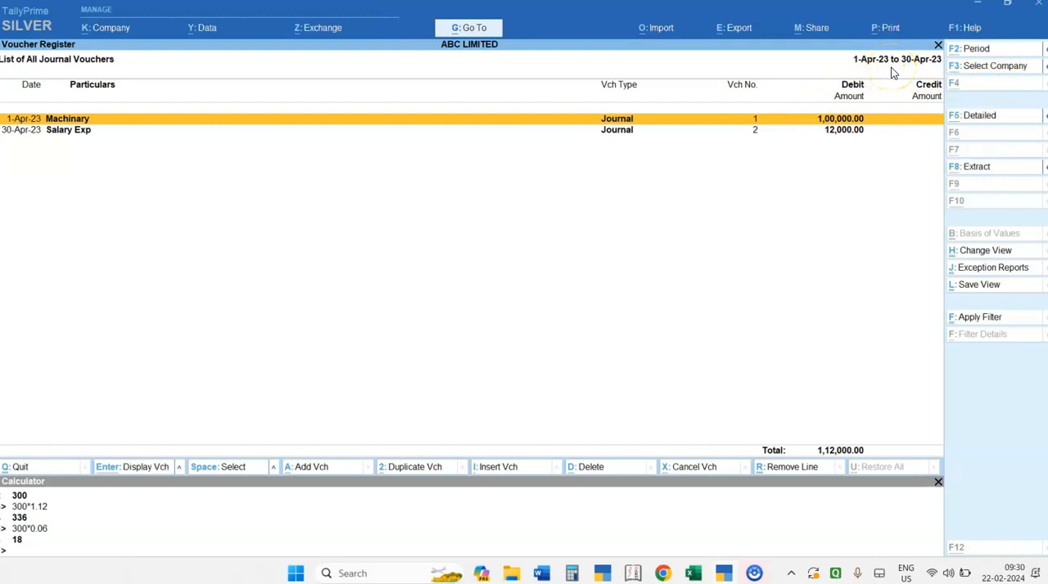
key("alt+F2")
key("Return")
type("31")
type("-7")
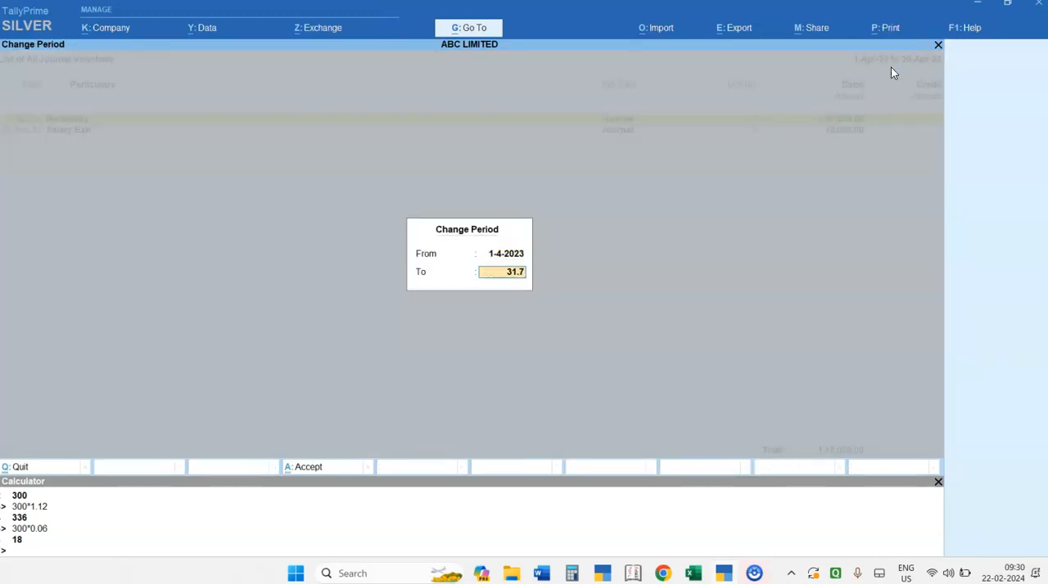
key("Return")
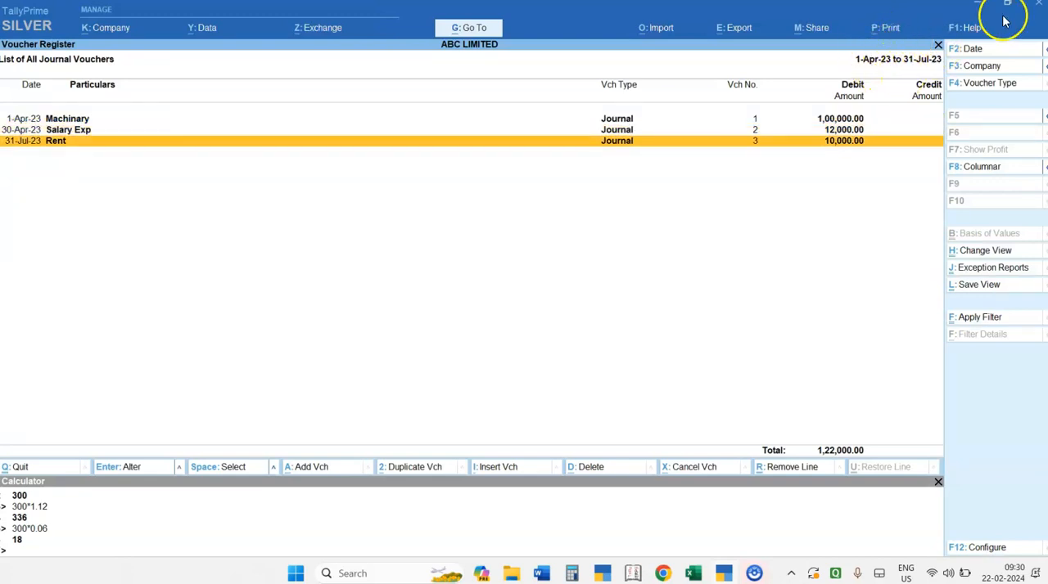
- Show the journal vouchers in a columnar register with the default options and review the amounts across the ledger columns
left_click(983, 172)
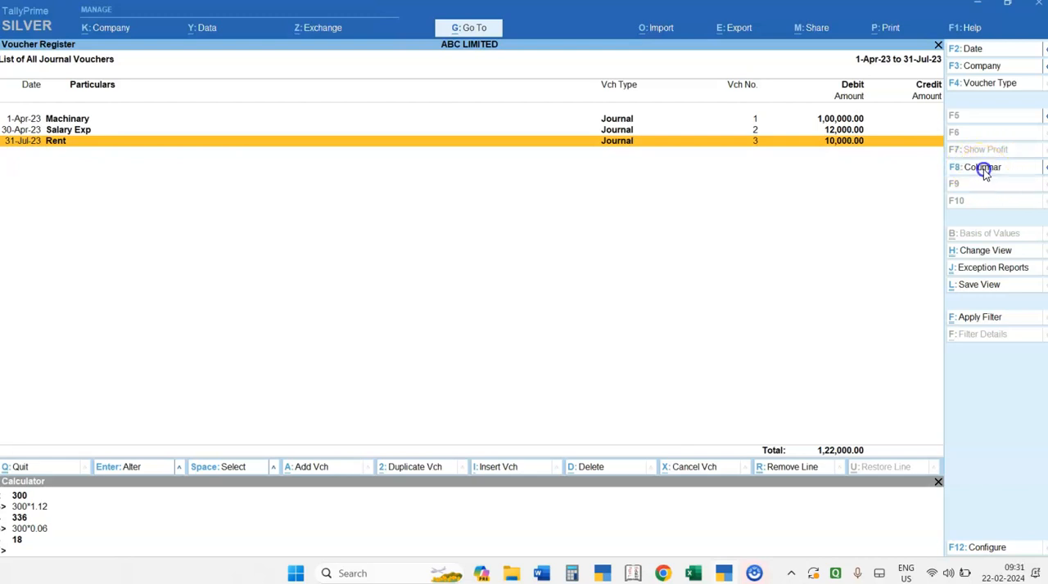
key("Return")
key("Return")
key("Return")
key("Return")
key("Return")
key("Return")
key("Return")
key("Return")
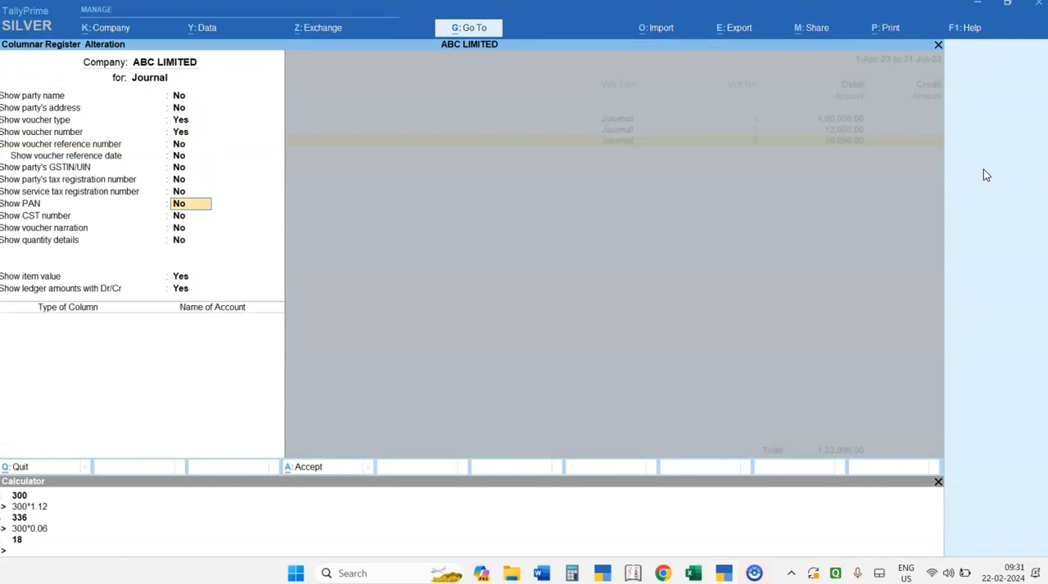
key("ctrl+a")
key("Right")
key("Right")
key("Right")
key("Right")
key("Right")
key("Right")
key("Right")
key("Right")
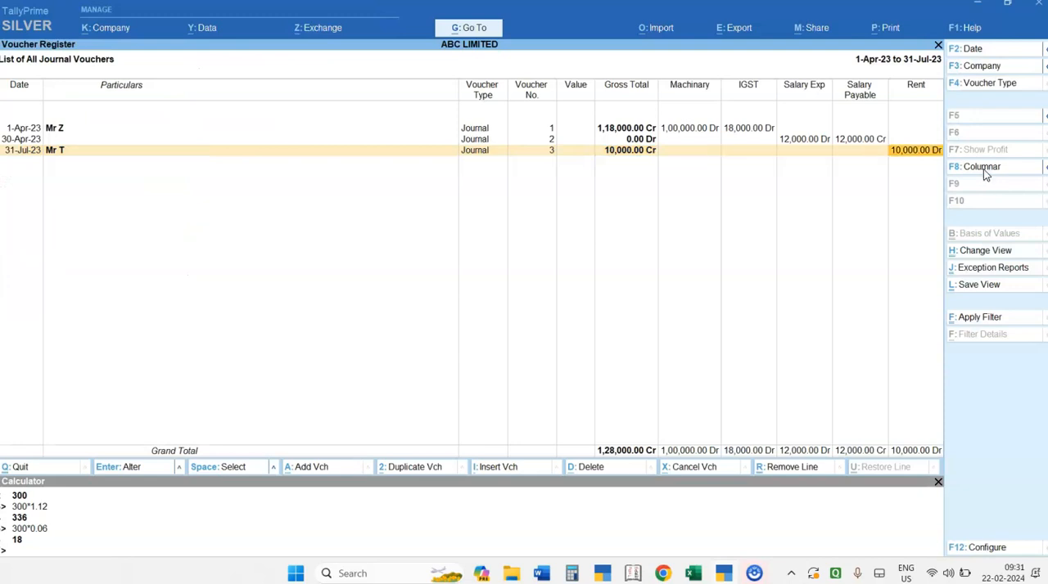
key("Left")
key("Left")
key("Left")
key("Left")
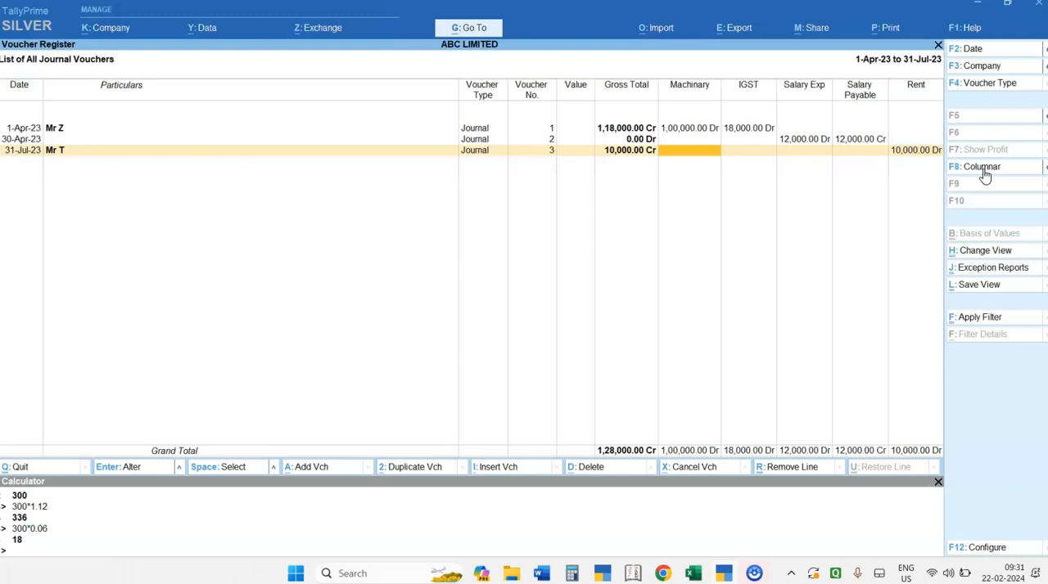
- Close the columnar register, check July's journal vouchers and return to April in the monthly register
key("Escape")
key("Return")
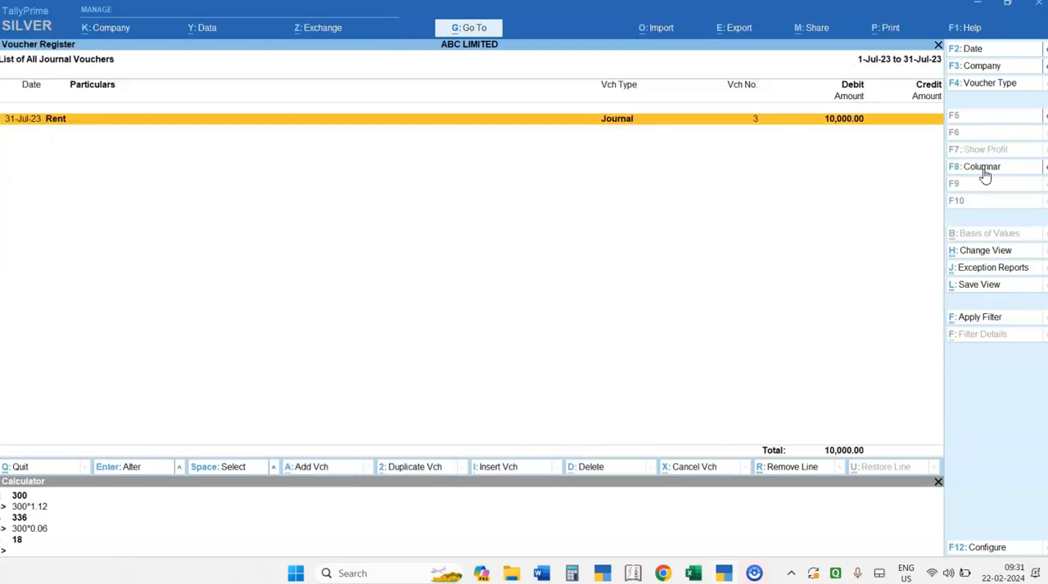
key("Escape")
key("Up")
key("Up")
key("Up")
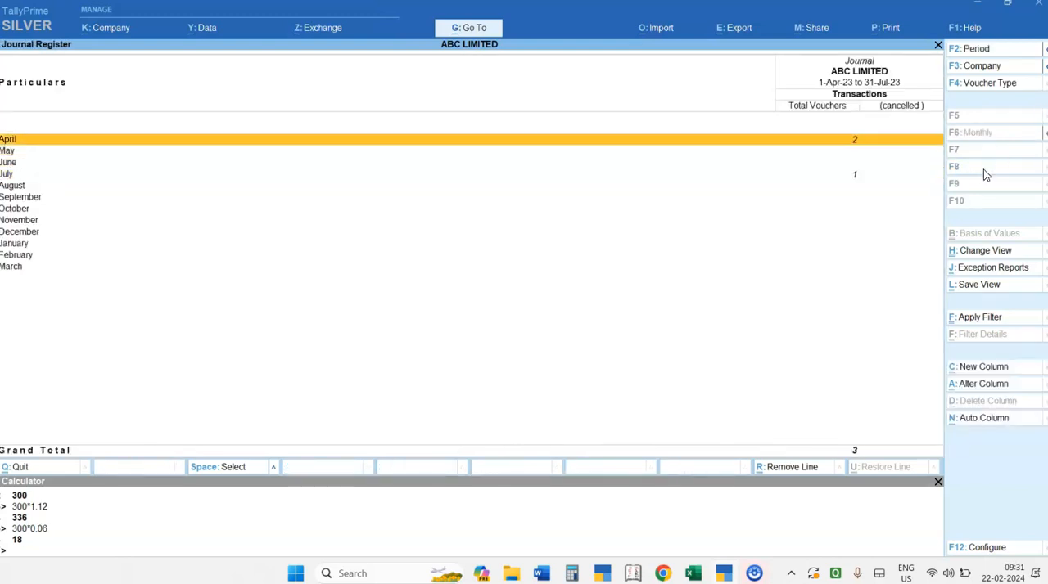
- Change the Journal Register to the Daily view
left_click(984, 257)
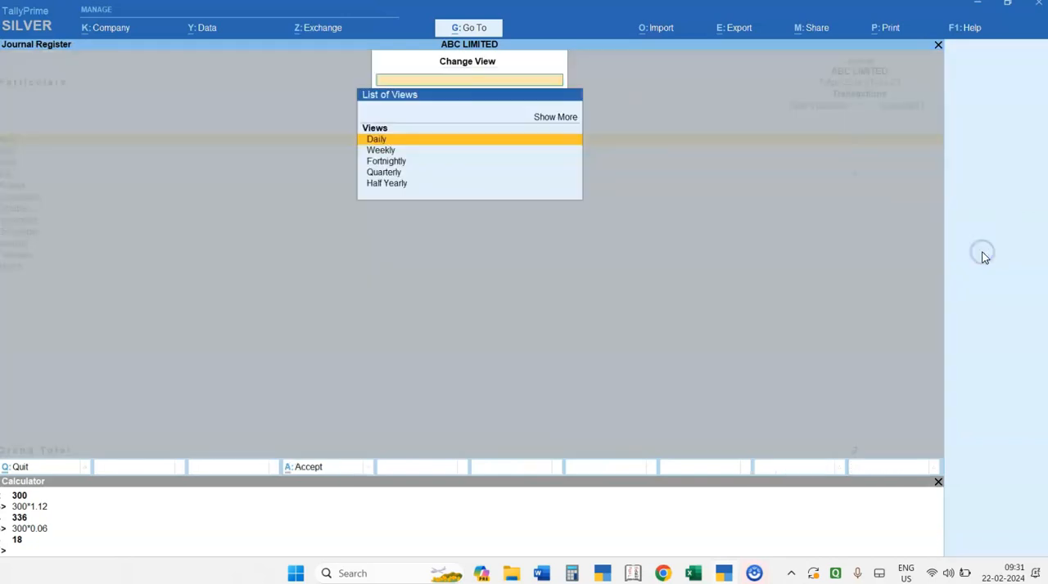
key("Down")
key("Down")
key("Down")
key("Down")
key("Up")
key("Up")
key("Up")
key("Down")
key("Down")
key("Down")
- Examine the day-by-day voucher counts in the register, from 31 July back to early May
key("Up")
key("Up")
key("Up")
key("Up")
key("Return")
key("Up")
key("Down")
key("Down")
key("Down")
key("Down")
key("Down")
key("Down")
key("Down")
key("Down")
key("Down")
key("Down")
key("Down")
key("Down")
key("Down")
key("Down")
key("Down")
key("Down")
key("Up")
key("Up")
key("Up")
key("Up")
key("Up")
key("Up")
key("Up")
key("Up")
key("Up")
key("Up")
key("Up")
key("Up")
key("Up")
key("Up")
key("Up")
key("Up")
key("Down")
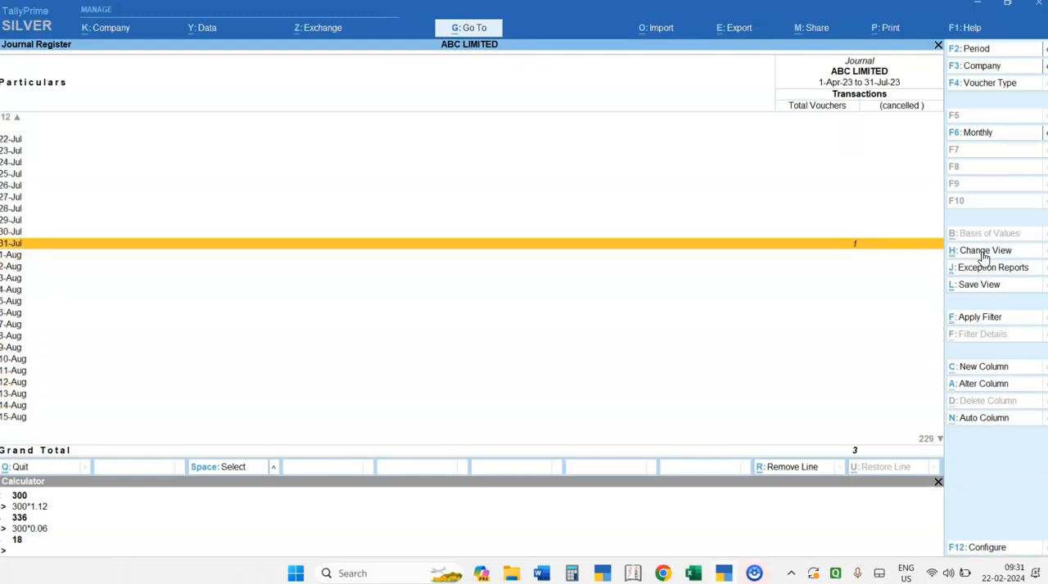
key("Up")
key("Up")
key("Up")
key("Up")
key("Up")
key("Up")
key("Up")
key("Up")
key("Up")
key("Up")
key("Up")
key("Up")
key("Up")
key("Up")
key("Up")
key("Up")
key("Up")
key("Up")
key("Up")
key("Up")
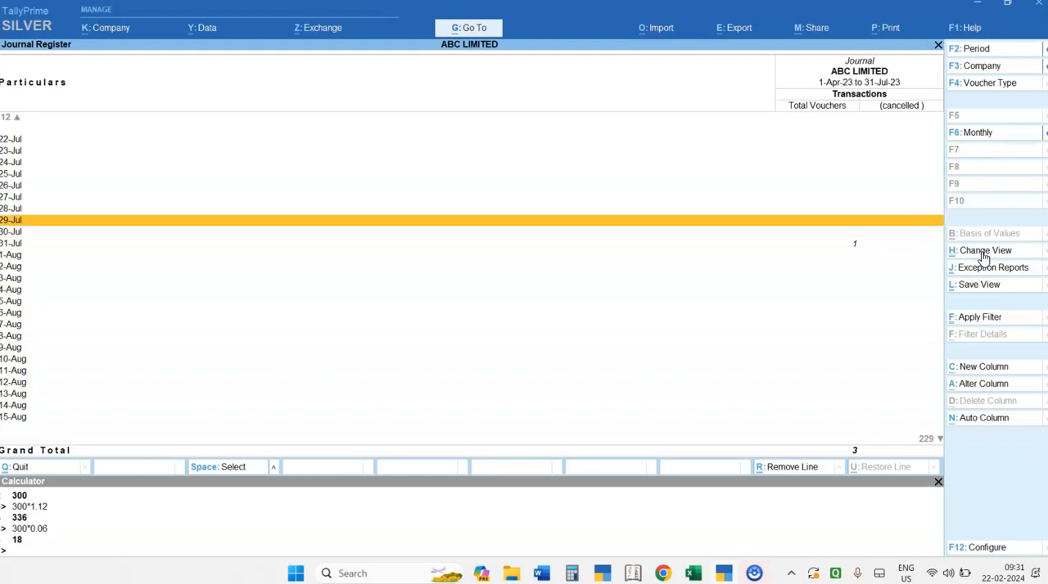
key("Up")
key("Up")
key("Up")
key("Up")
key("Up")
key("Up")
key("Up")
key("Up")
key("Up")
key("Up")
key("Up")
key("Up")
key("Up")
key("Up")
key("Up")
key("Up")
key("Up")
key("Up")
key("Up")
key("Up")
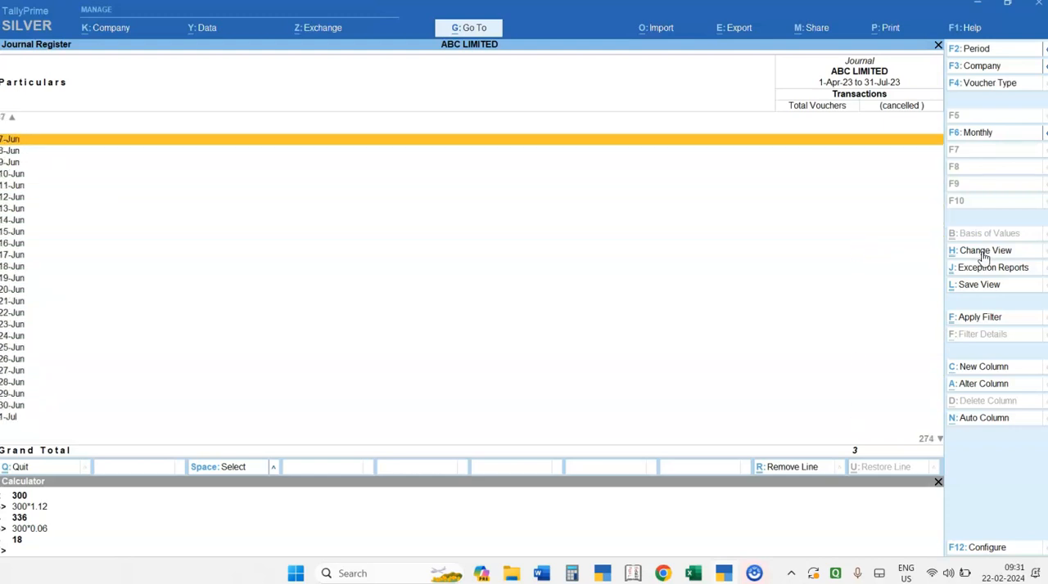
key("Up")
key("Up")
key("Up")
key("Up")
key("Up")
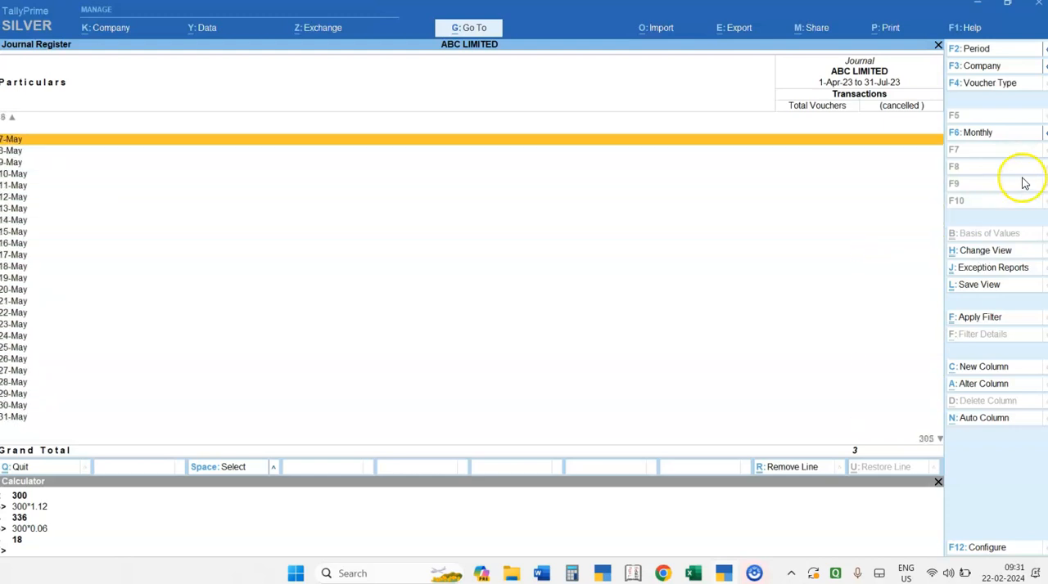
- Restore the Monthly view of the register and open April's journal vouchers
left_click(975, 138)
key("Up")
key("Up")
key("Up")
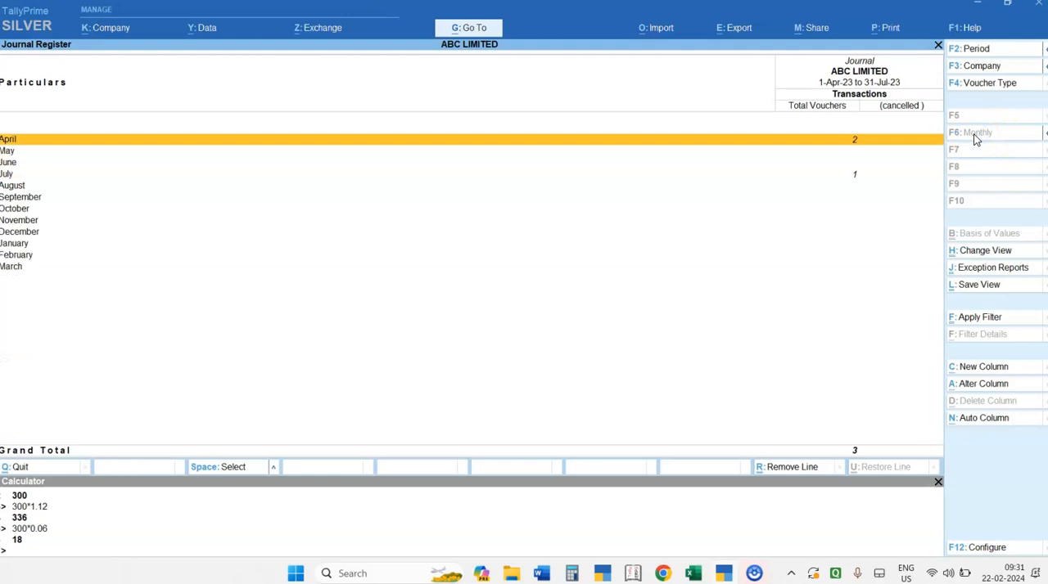
key("Return")
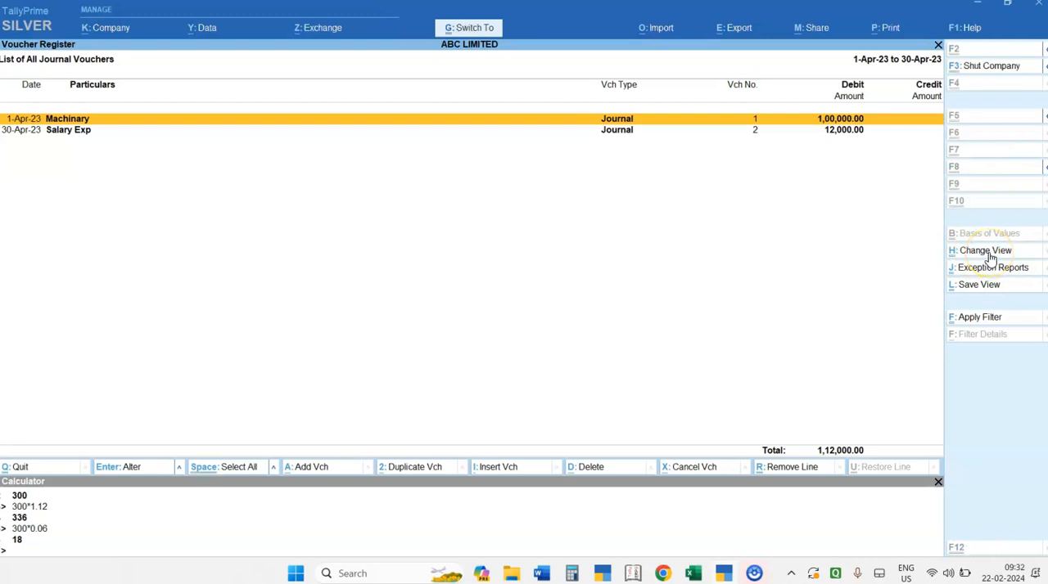
- Switch April's journal voucher list to the Extract view
left_click(988, 254)
key("Down")
key("Up")
key("Down")
key("Up")
key("Down")
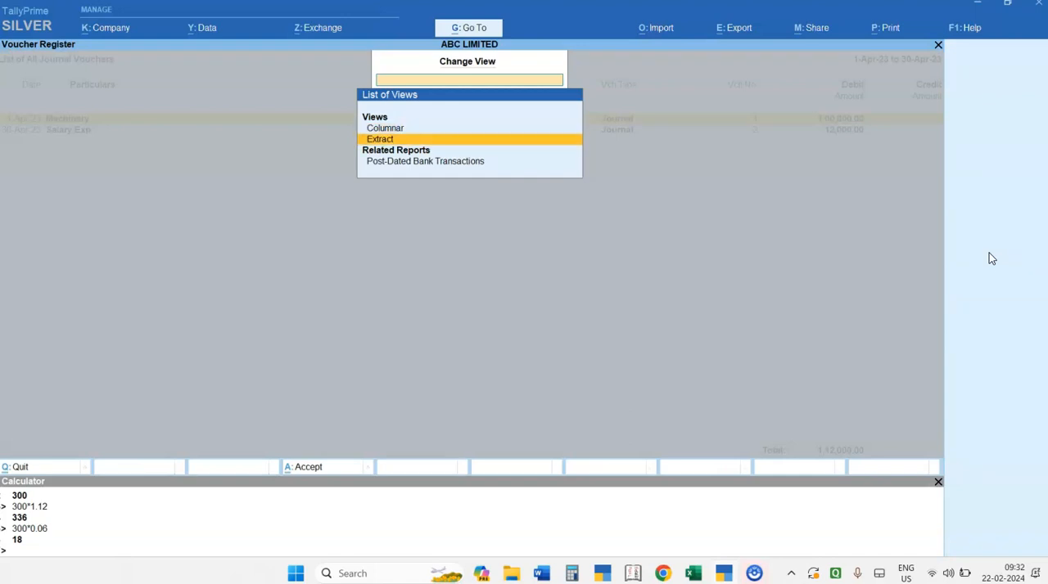
key("Up")
key("Down")
key("Return")
- Examine the extract's debit and credit amounts for current liabilities, fixed assets and indirect expenses
key("Down")
key("Down")
key("Down")
key("Down")
key("Down")
key("Down")
key("Up")
key("Up")
key("Up")
key("Up")
key("Up")
key("Up")
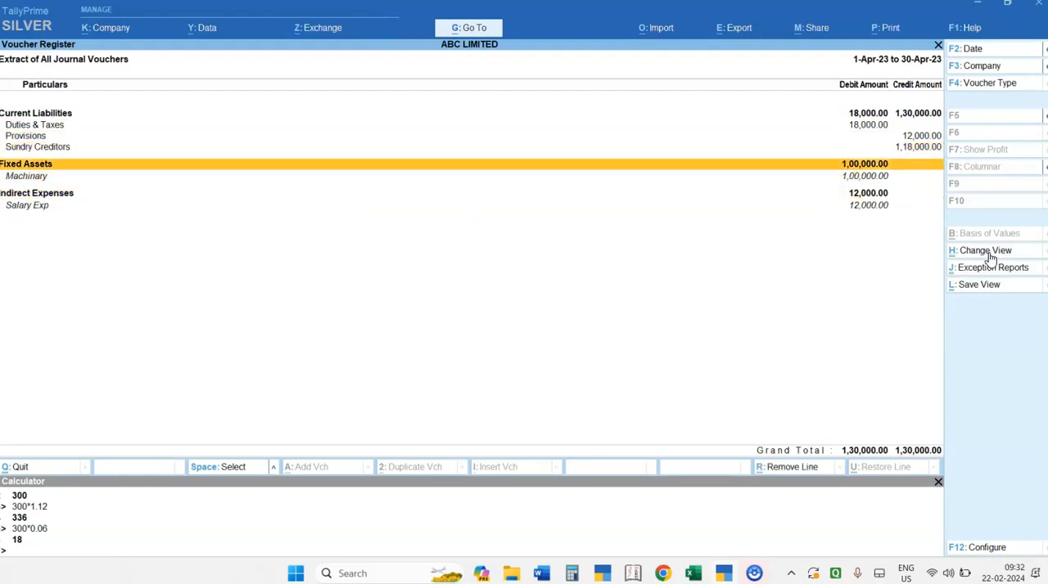
key("Down")
key("Down")
key("Down")
key("Down")
key("Down")
key("Down")
key("Down")
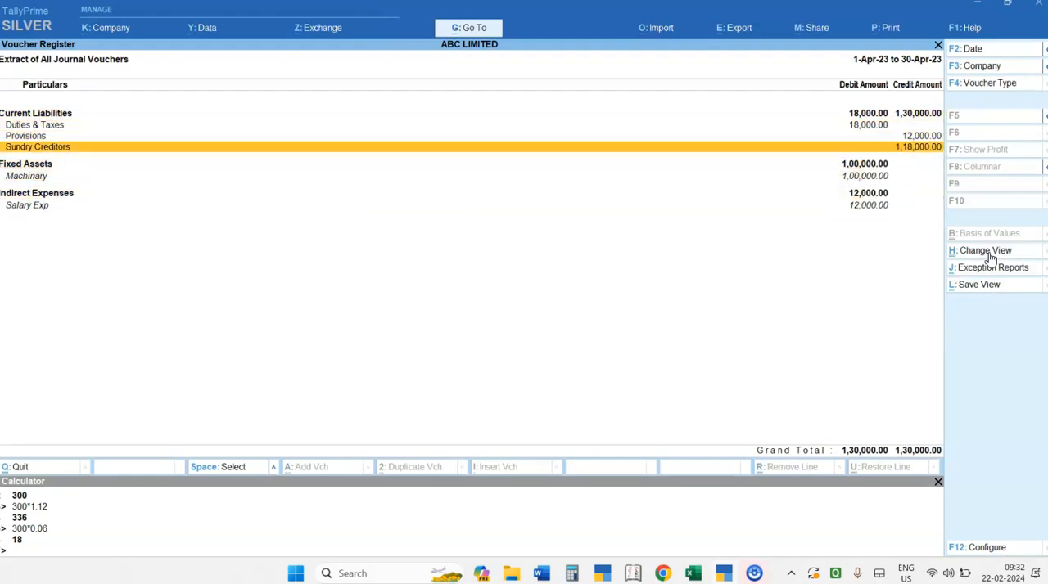